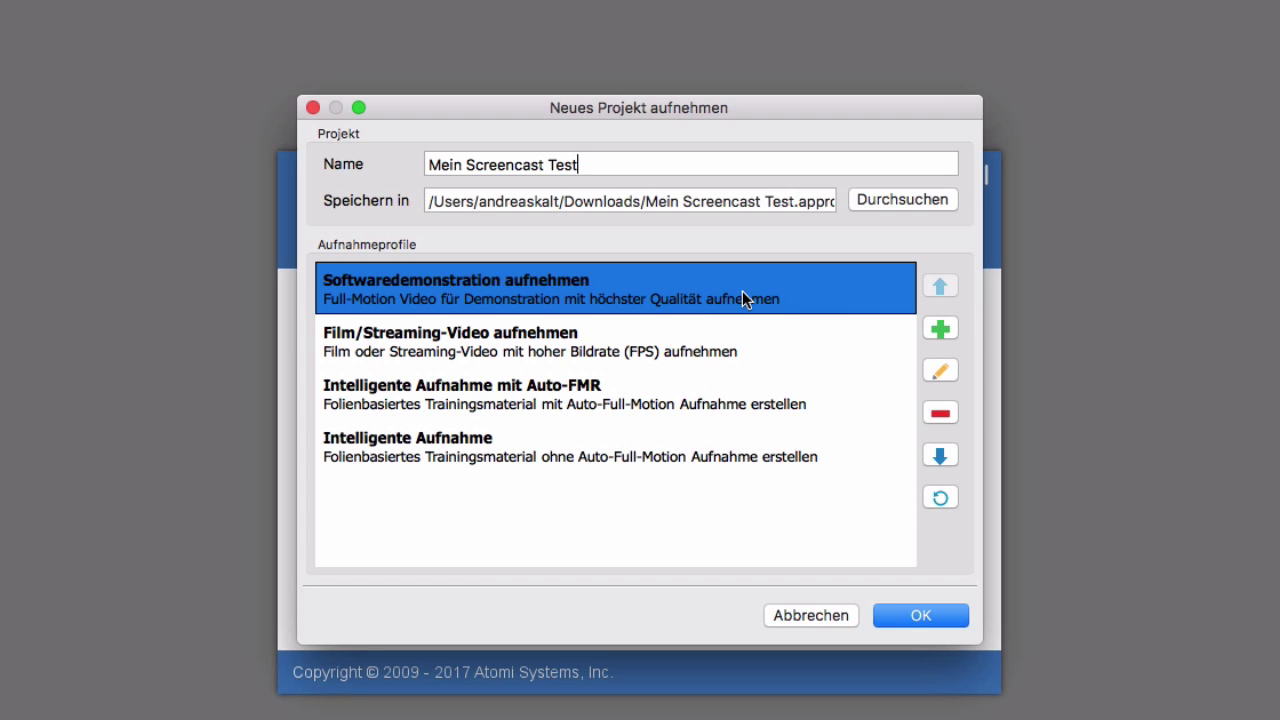
# Create the project with the Softwaredemonstration aufnehmen profile and switch the recording area to Benutzerdefiniert.
pyautogui.click(916, 613)
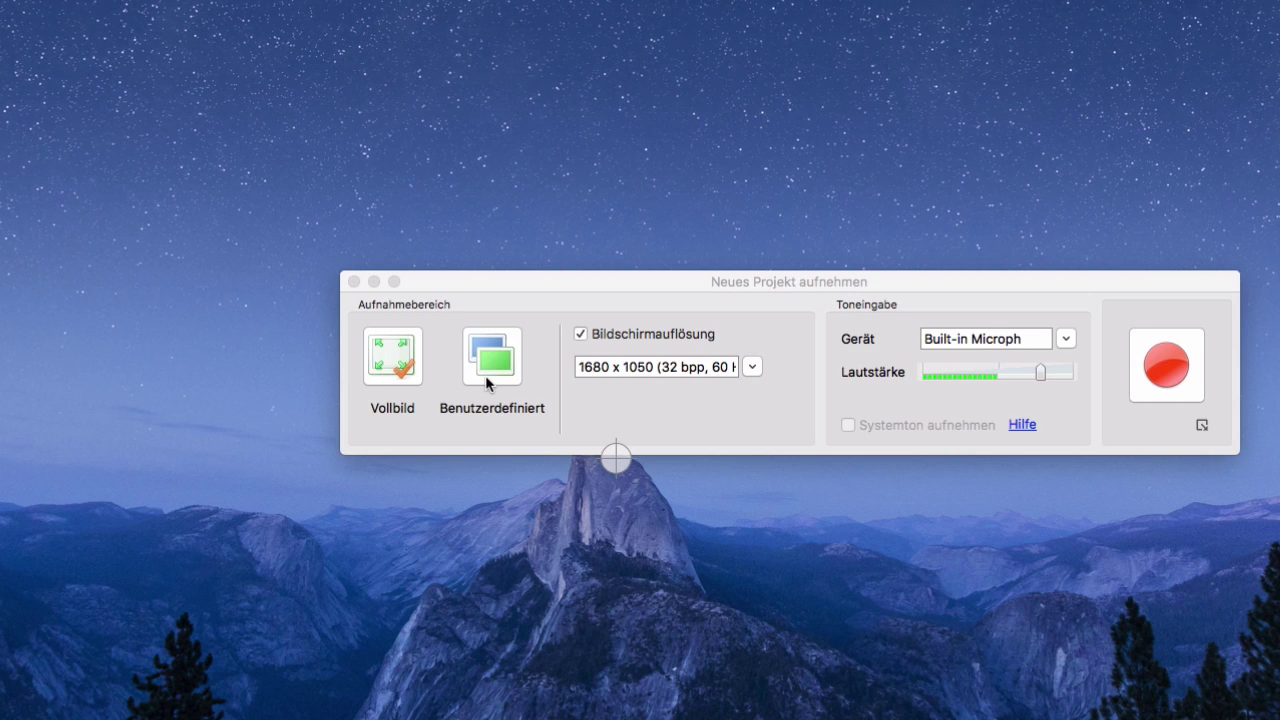
pyautogui.click(389, 366)
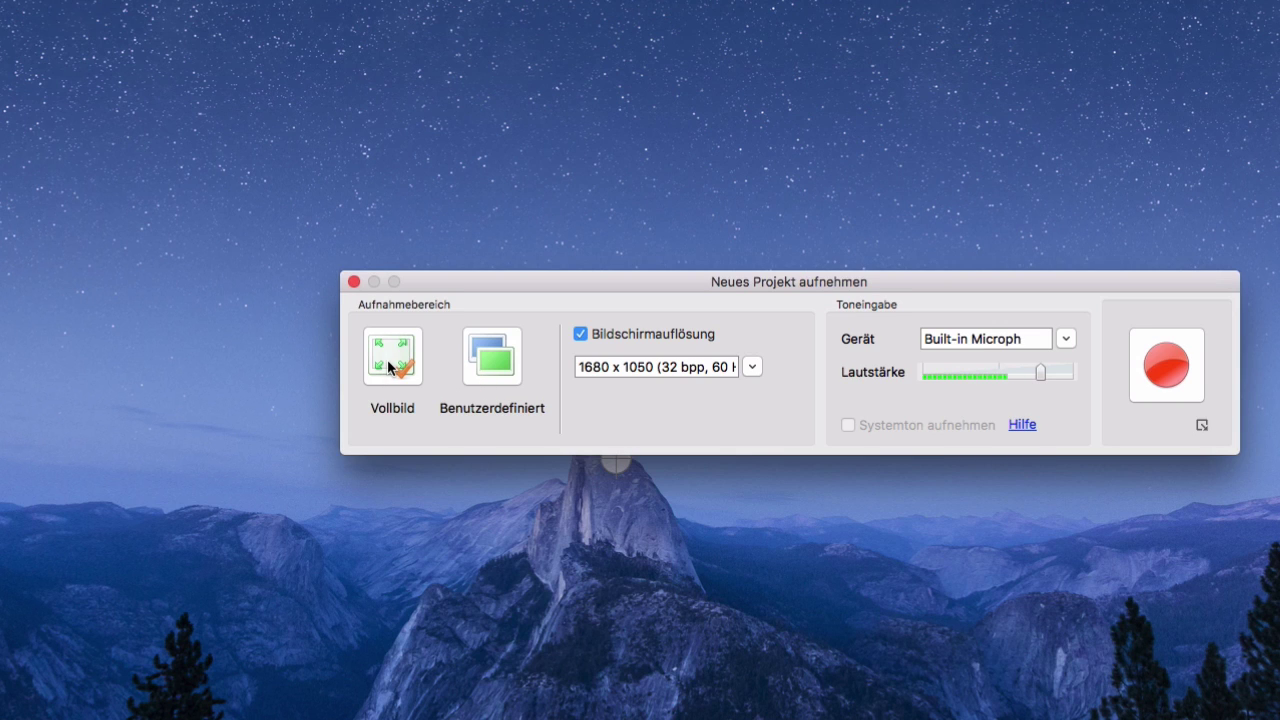
pyautogui.click(493, 366)
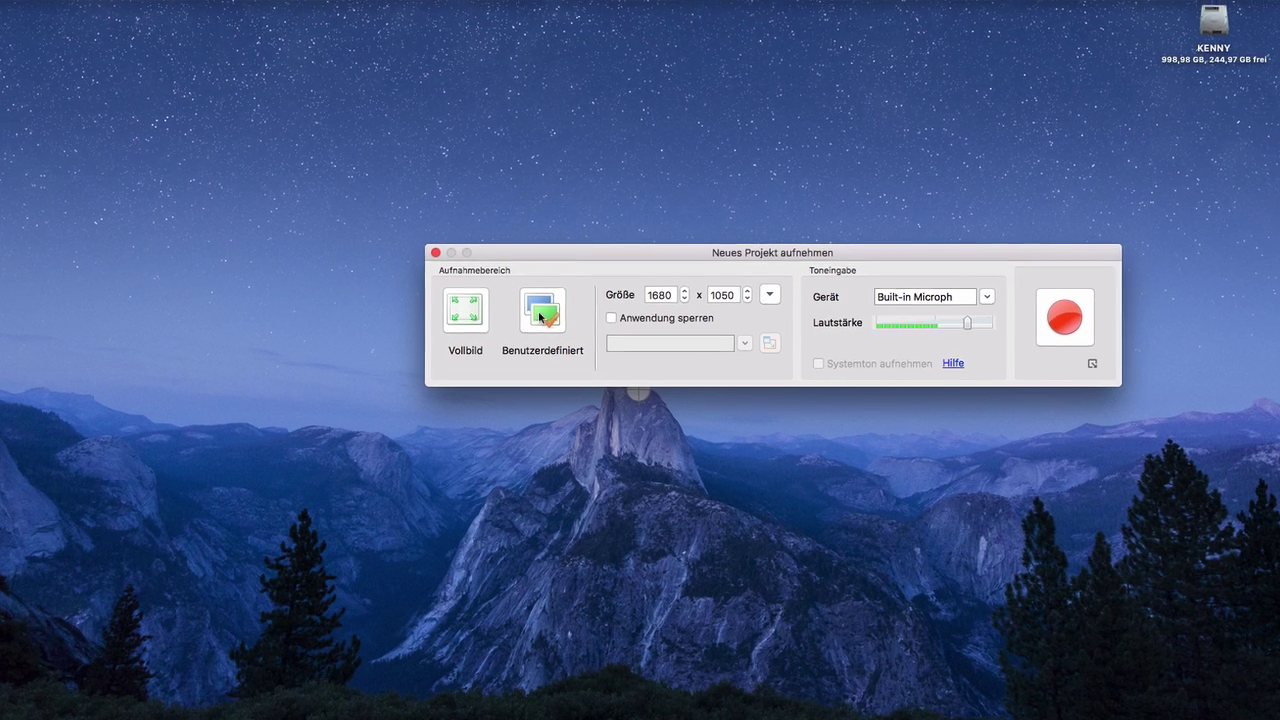
pyautogui.moveTo(692, 250); pyautogui.dragTo(662, 169)
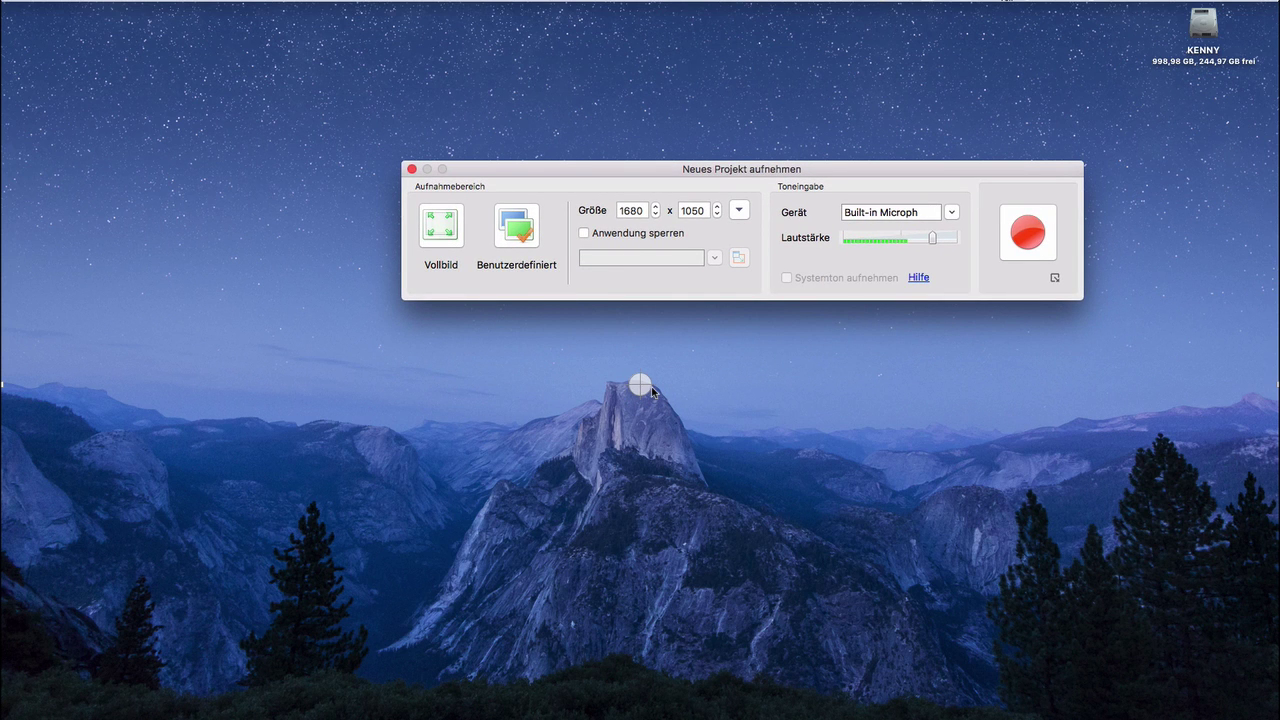
pyautogui.click(644, 387)
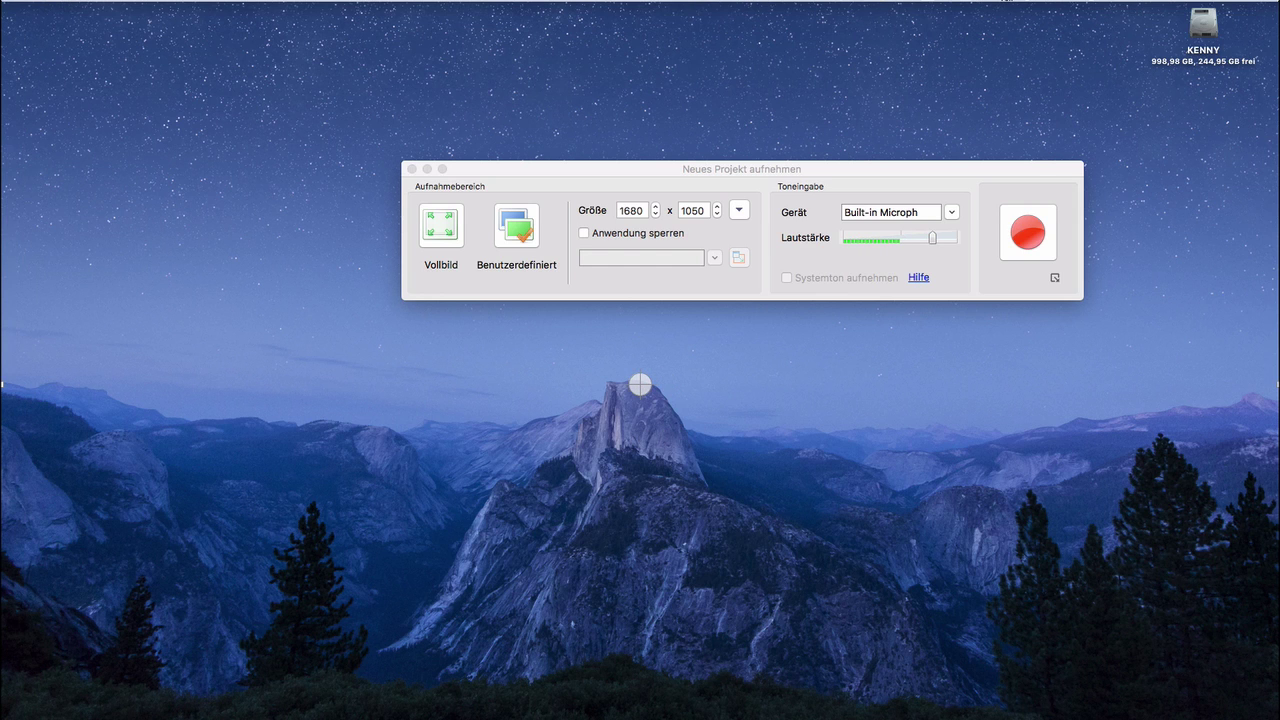
# Set the custom recording area's size to 1200 x 800.
pyautogui.click(637, 210)
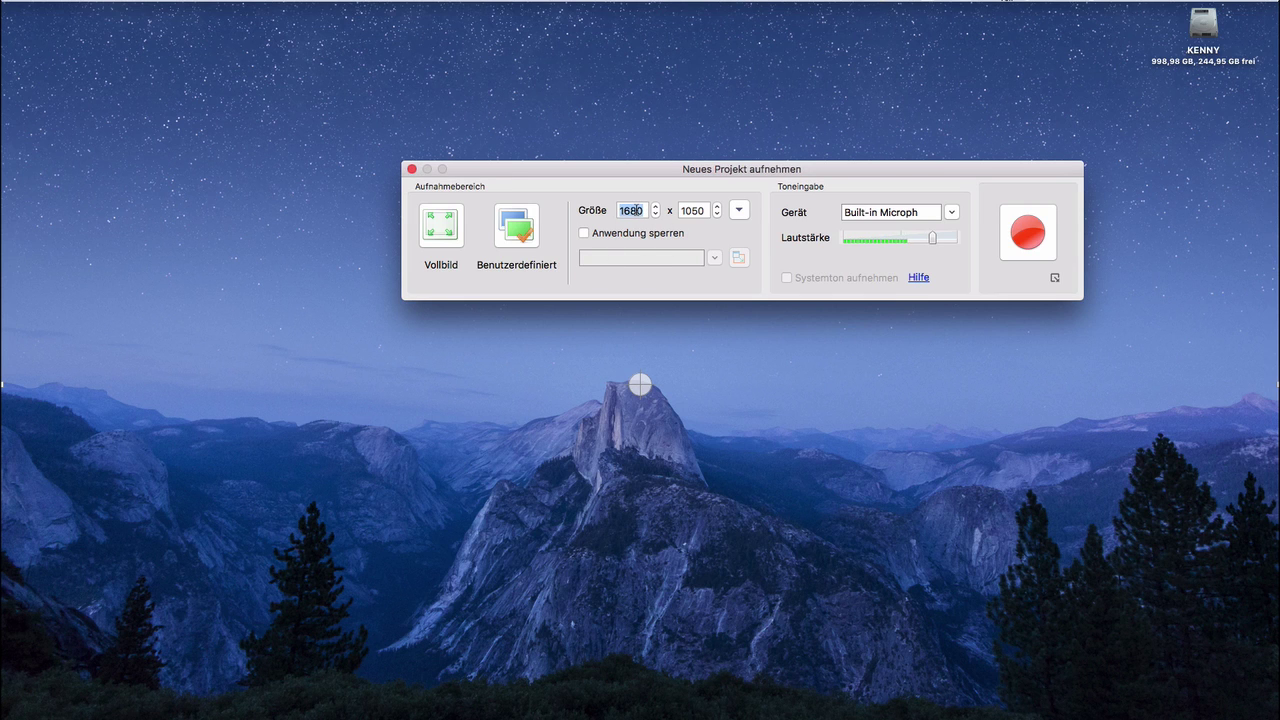
pyautogui.write('1200')
pyautogui.press('Tab')
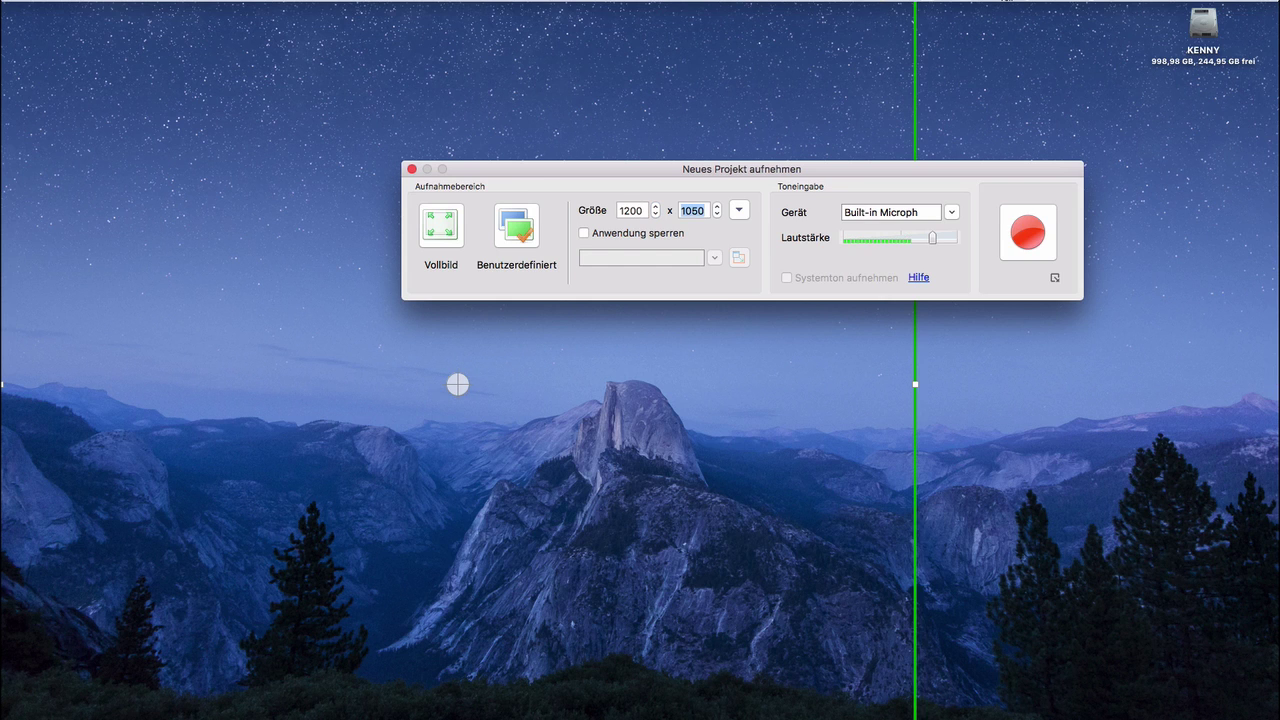
pyautogui.write('800')
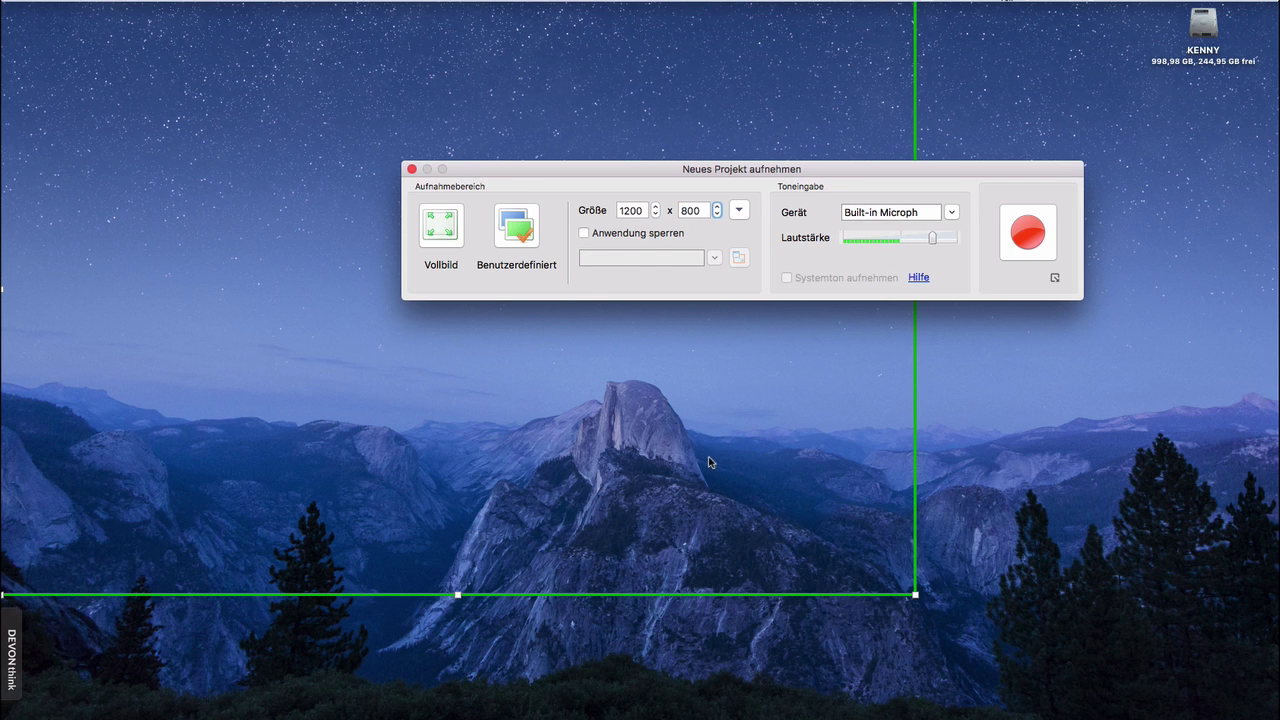
# Reposition the recording frame around the middle of the desktop and resize it freehand to about 1160 x 651.
pyautogui.moveTo(700, 597); pyautogui.dragTo(898, 679)
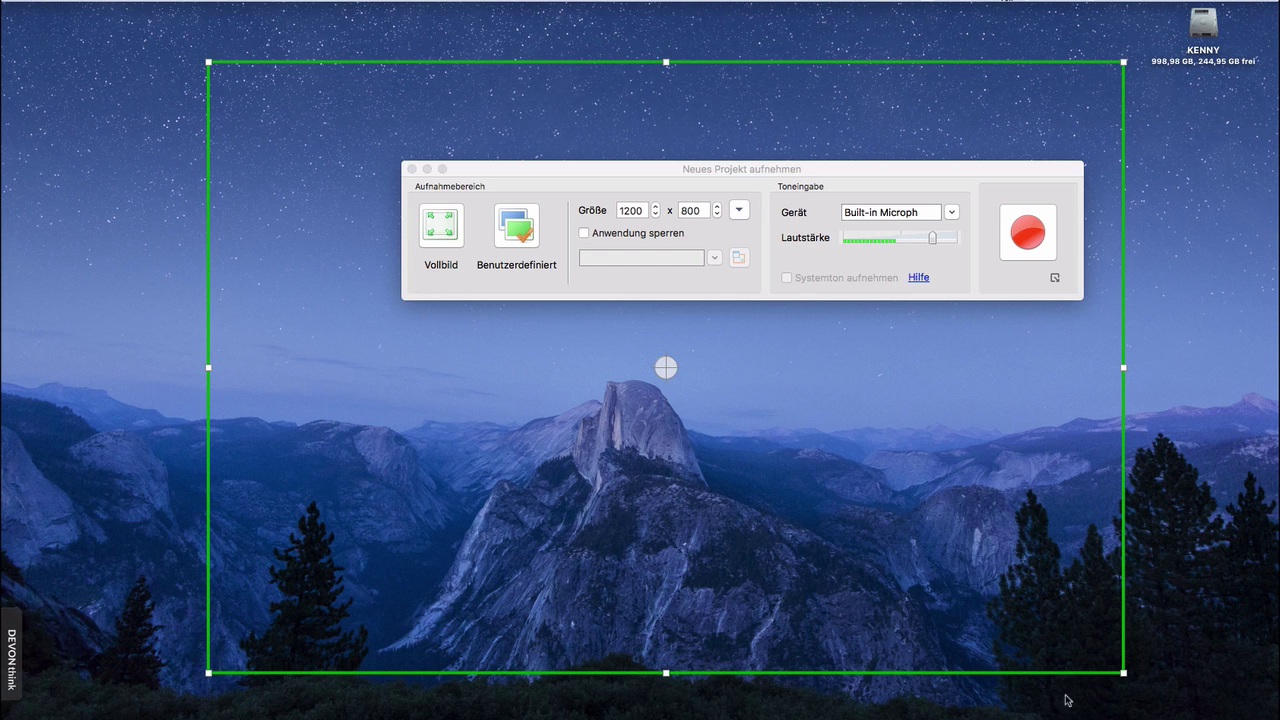
pyautogui.moveTo(1124, 673); pyautogui.dragTo(1093, 563)
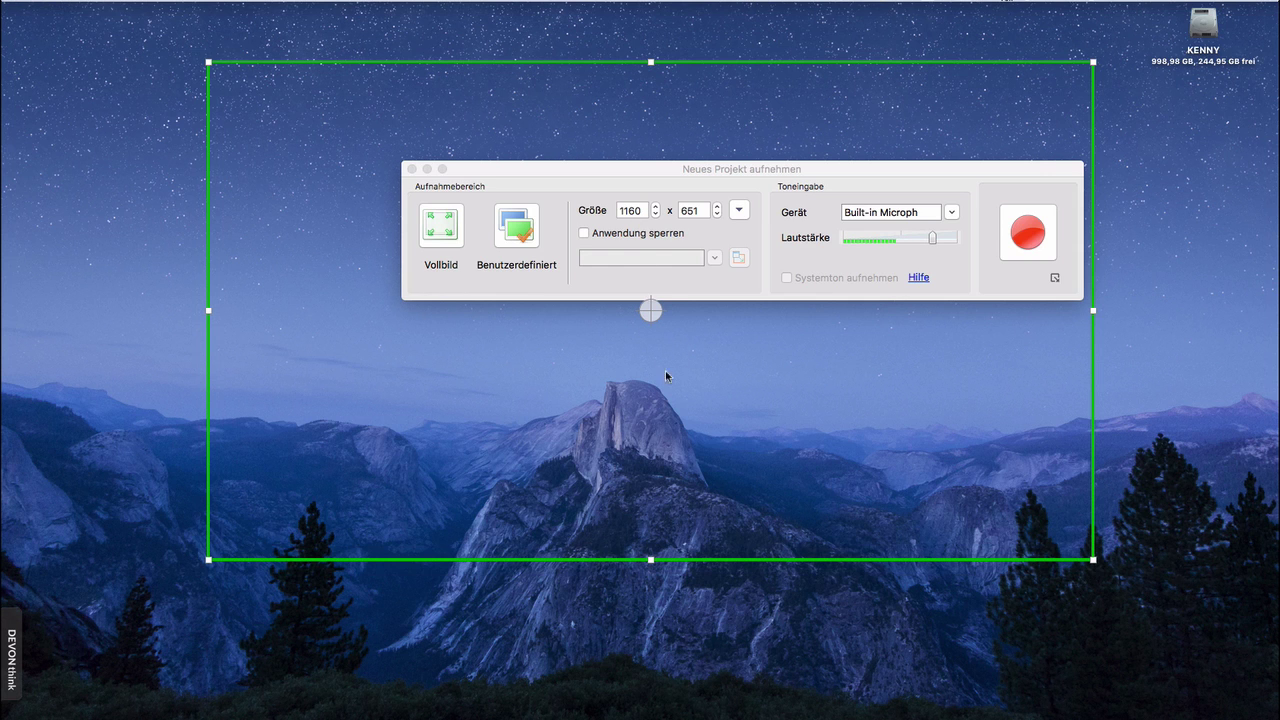
pyautogui.moveTo(651, 311); pyautogui.dragTo(691, 363)
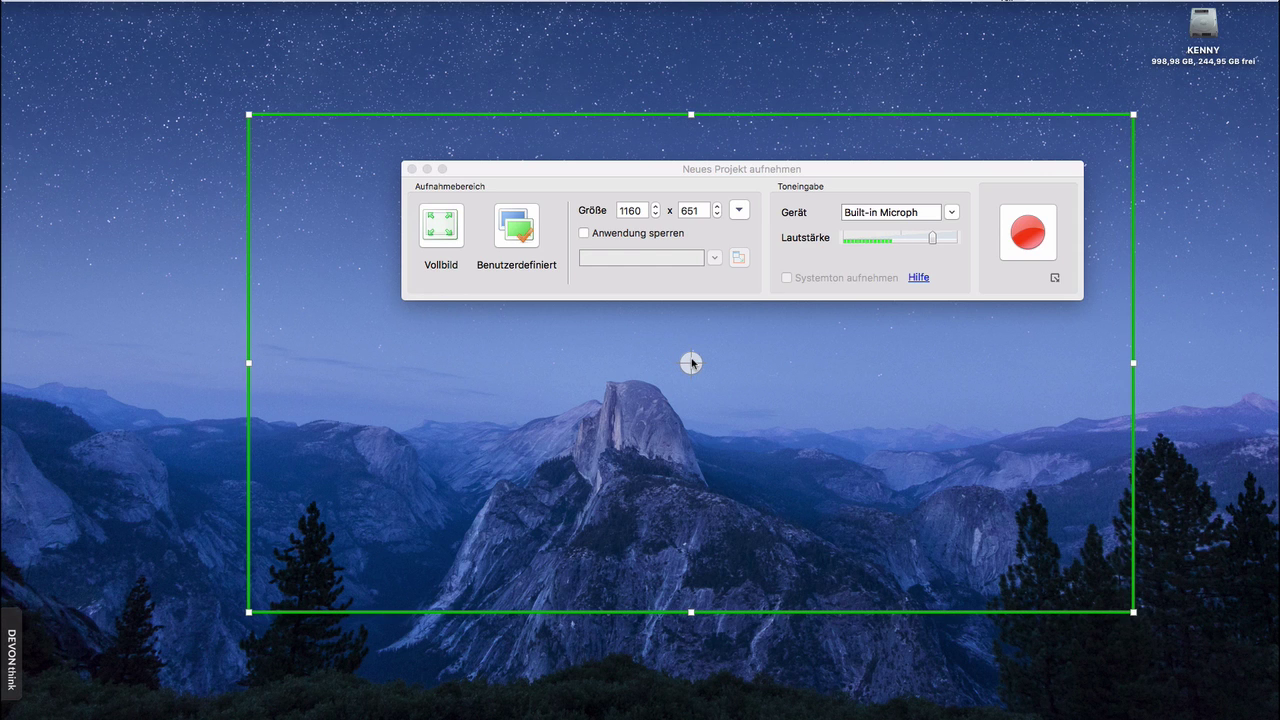
# Set the recording area to Vollbild and keep Built-in Microph as the audio input device.
pyautogui.click(444, 238)
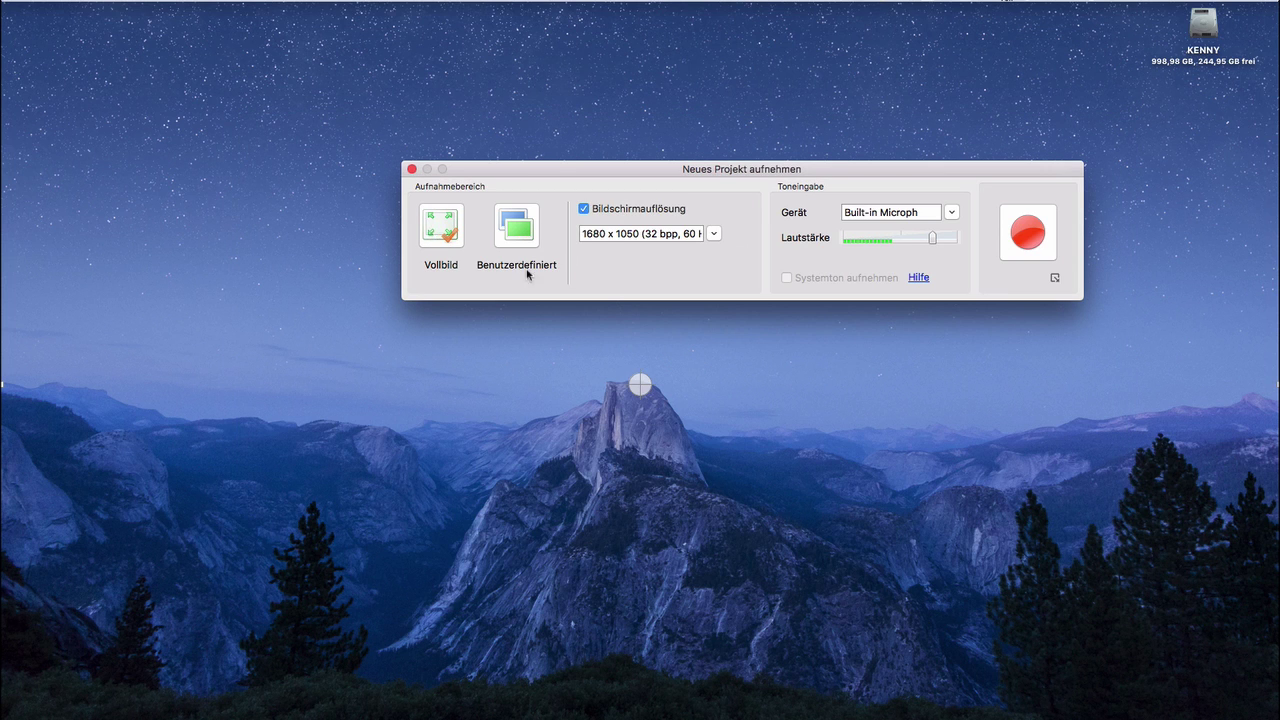
pyautogui.click(953, 213)
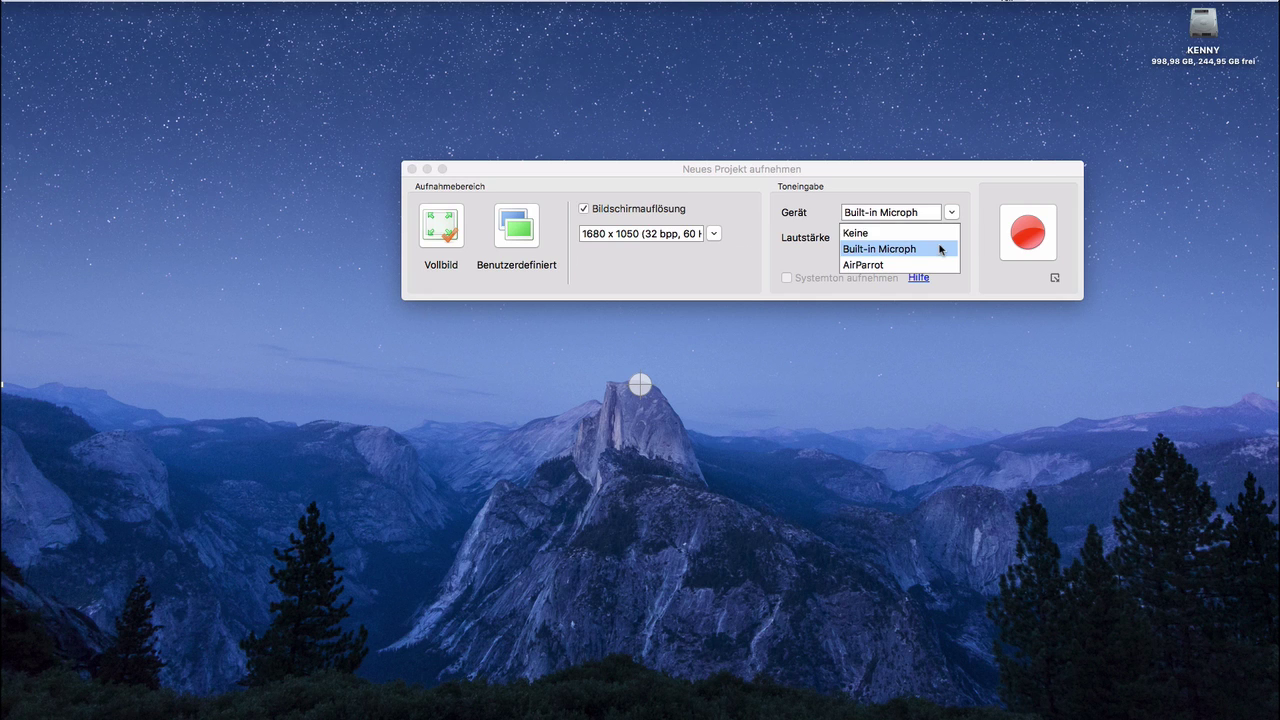
pyautogui.click(976, 247)
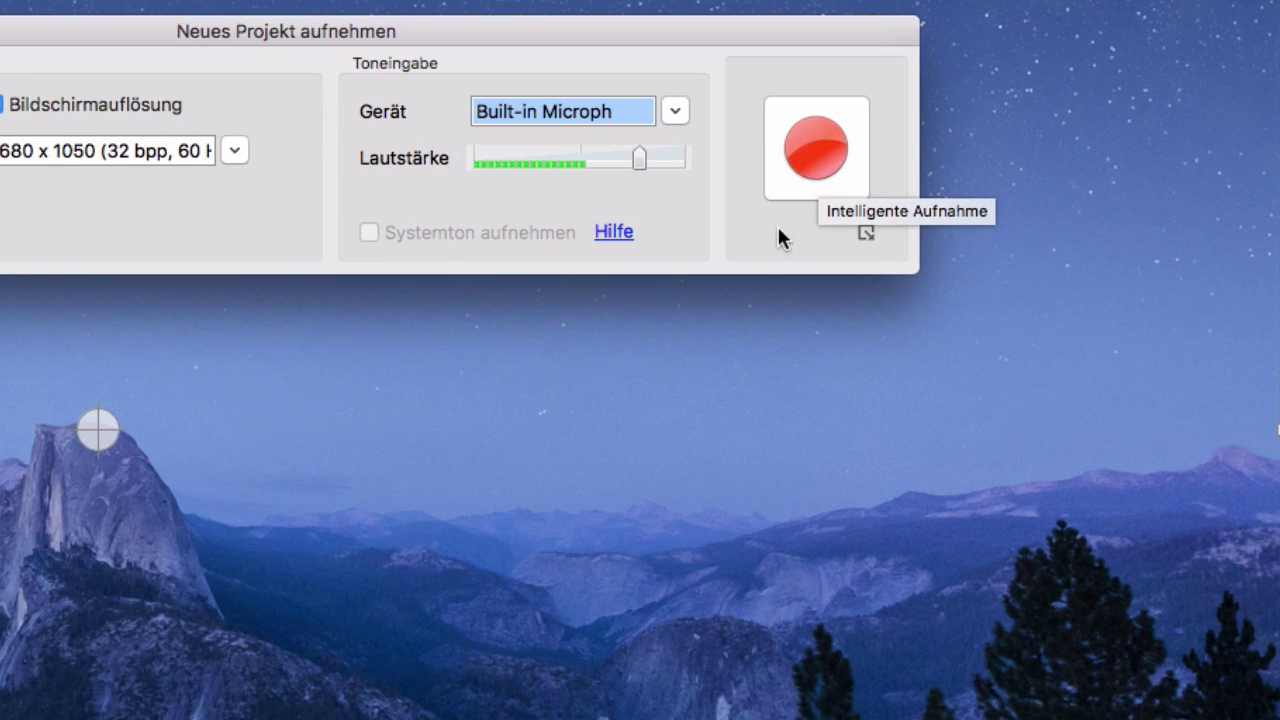
# Turn on the recording toolbar display and turn it off again.
pyautogui.click(866, 234)
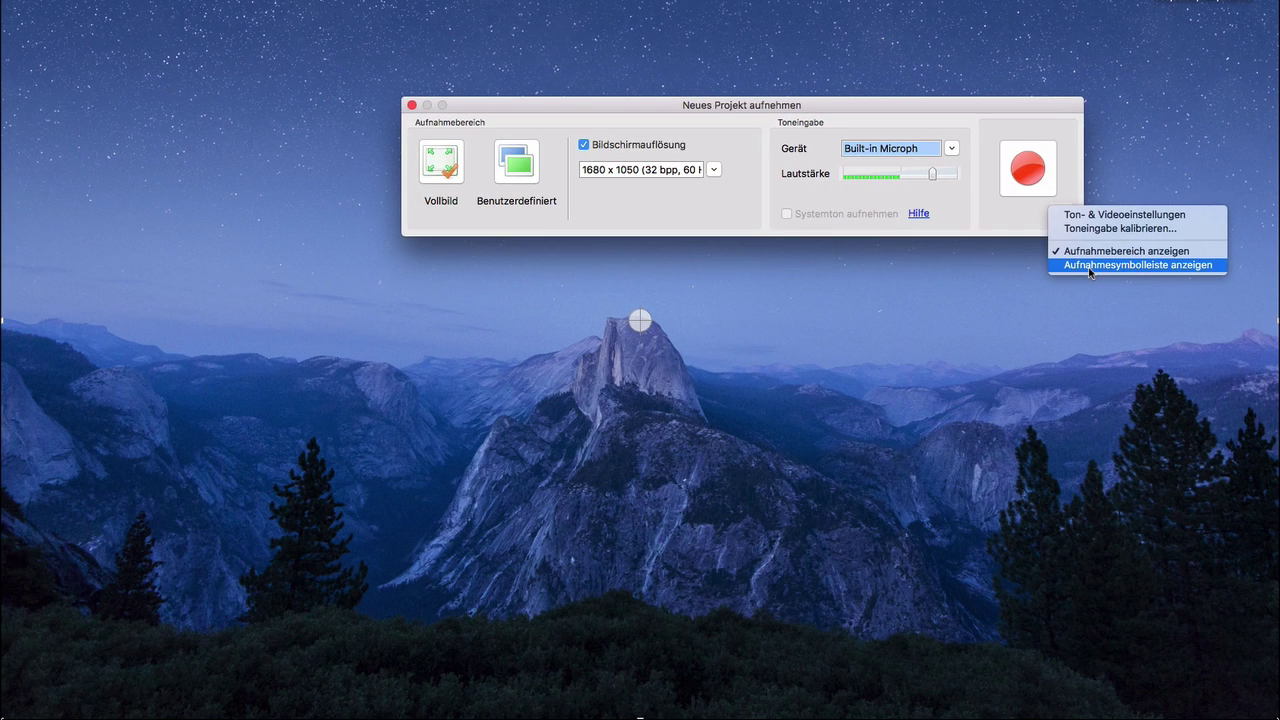
pyautogui.click(1090, 265)
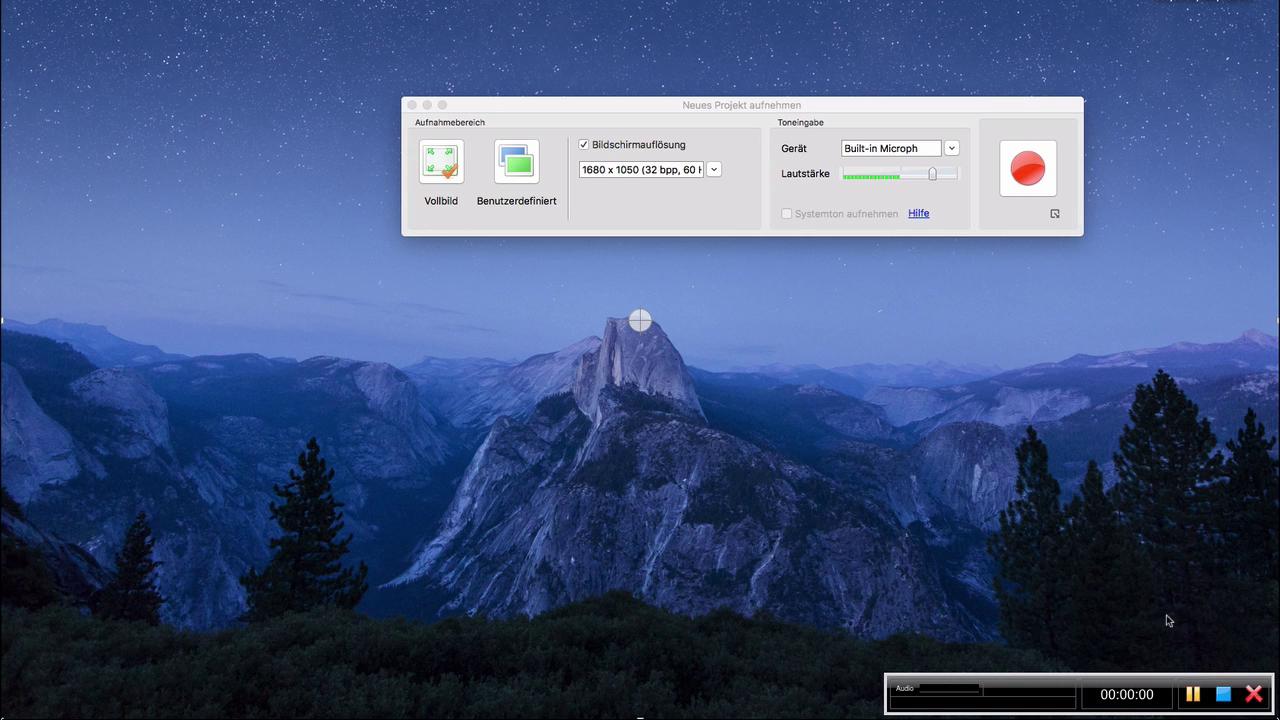
pyautogui.click(1056, 216)
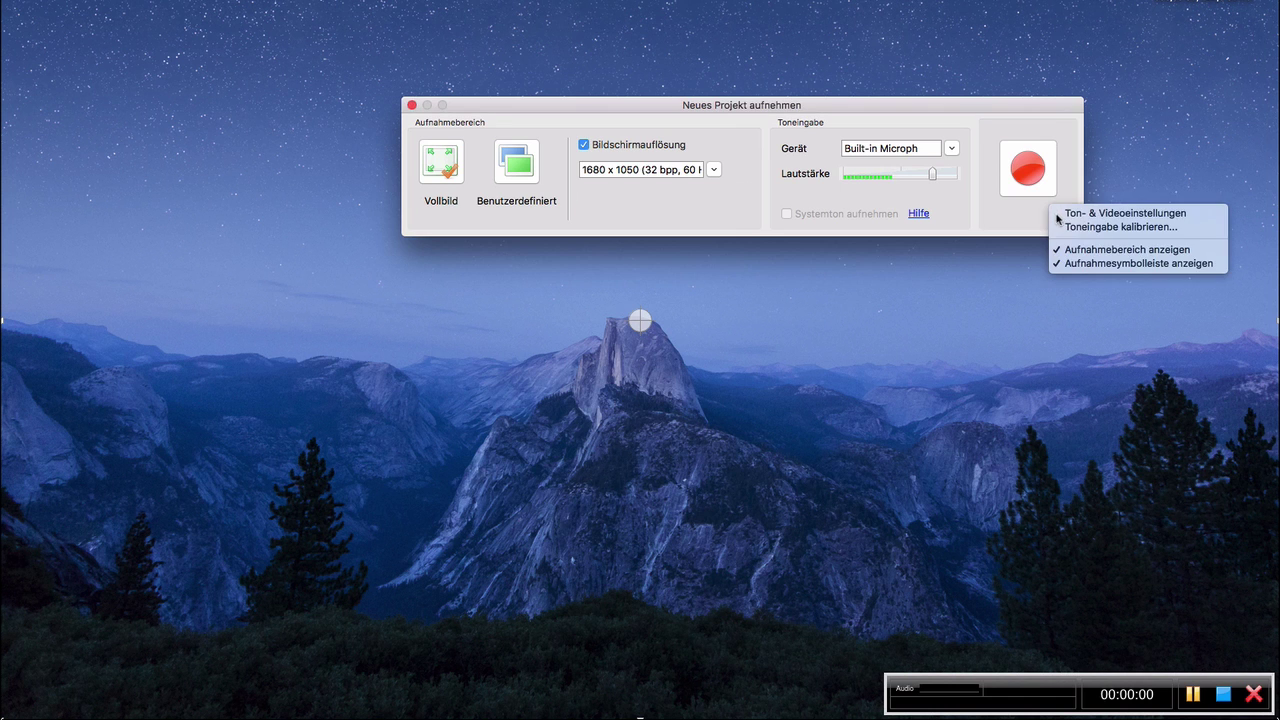
pyautogui.click(1092, 268)
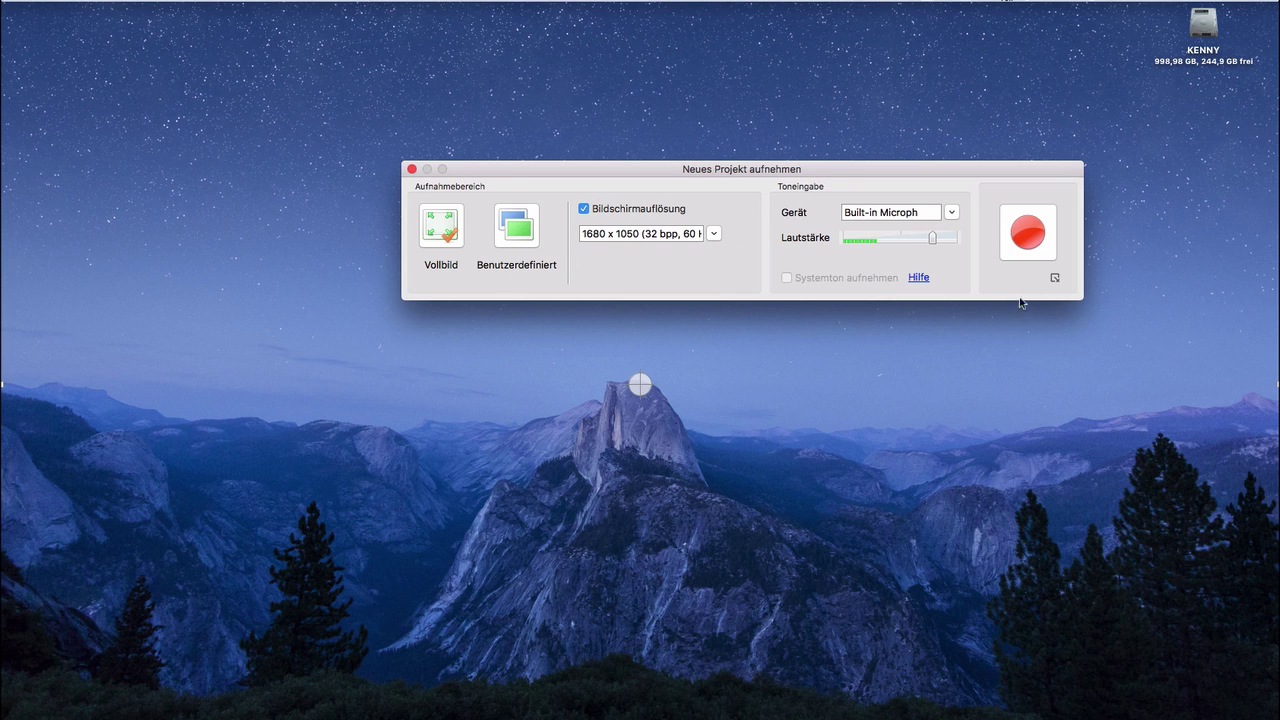
# Start the screen recording.
pyautogui.click(1029, 236)
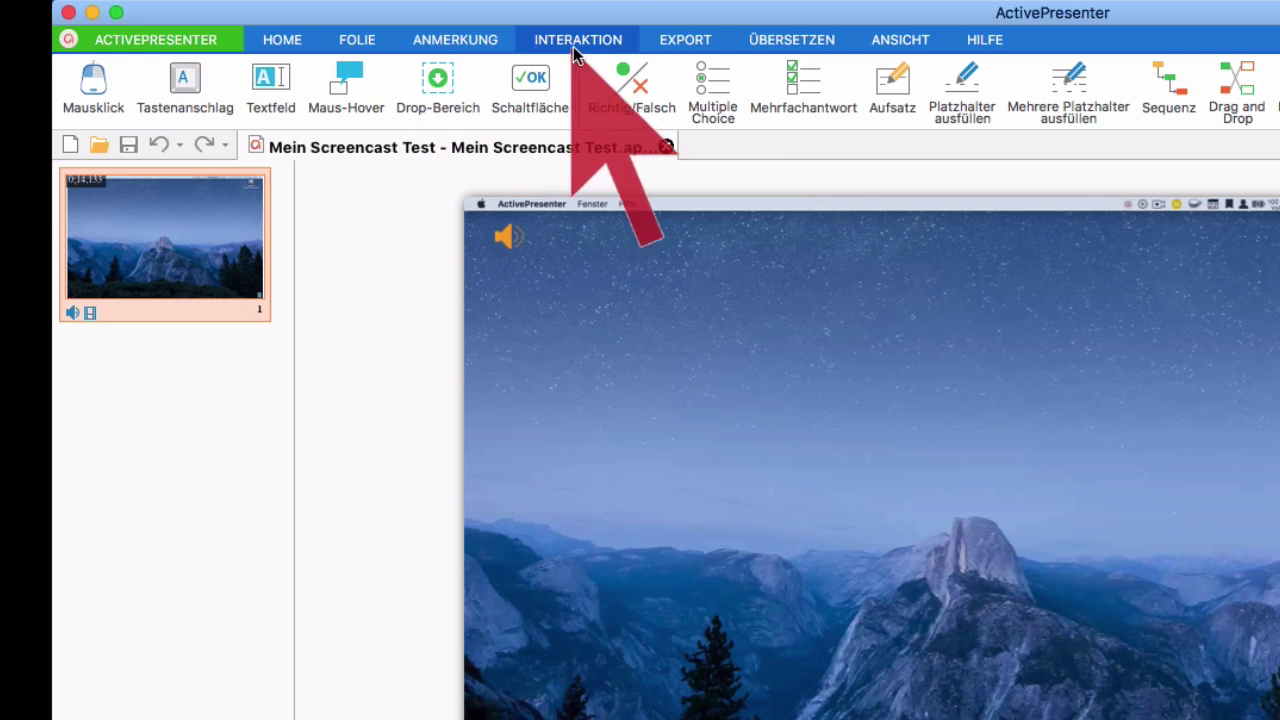
# Review the available home, slide, annotation, interaction and export commands, ending on the home commands.
pyautogui.click(281, 40)
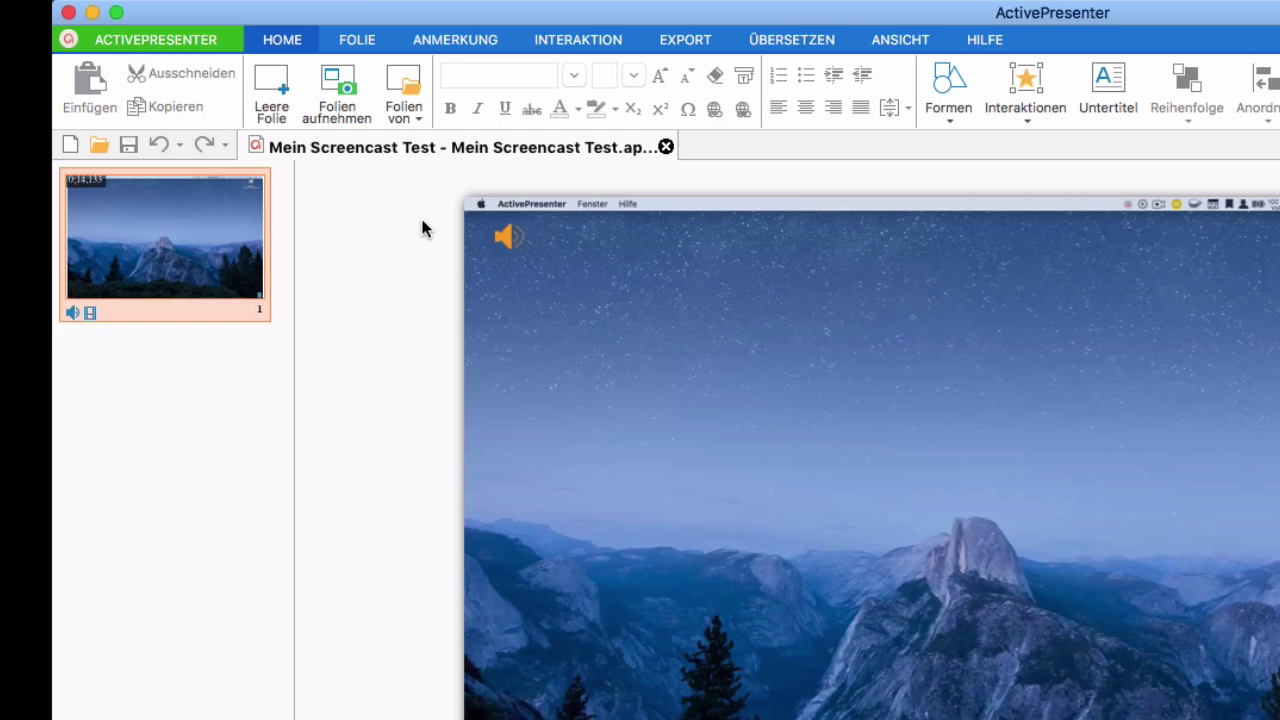
pyautogui.click(369, 40)
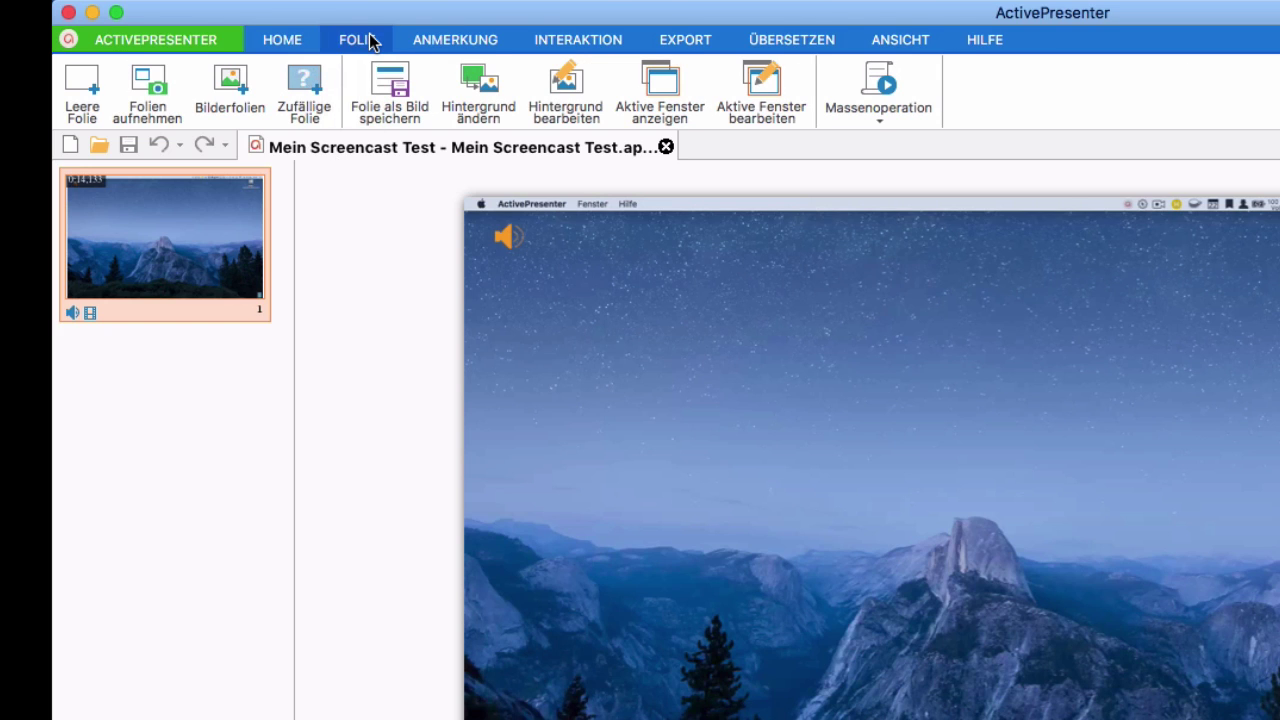
pyautogui.click(452, 40)
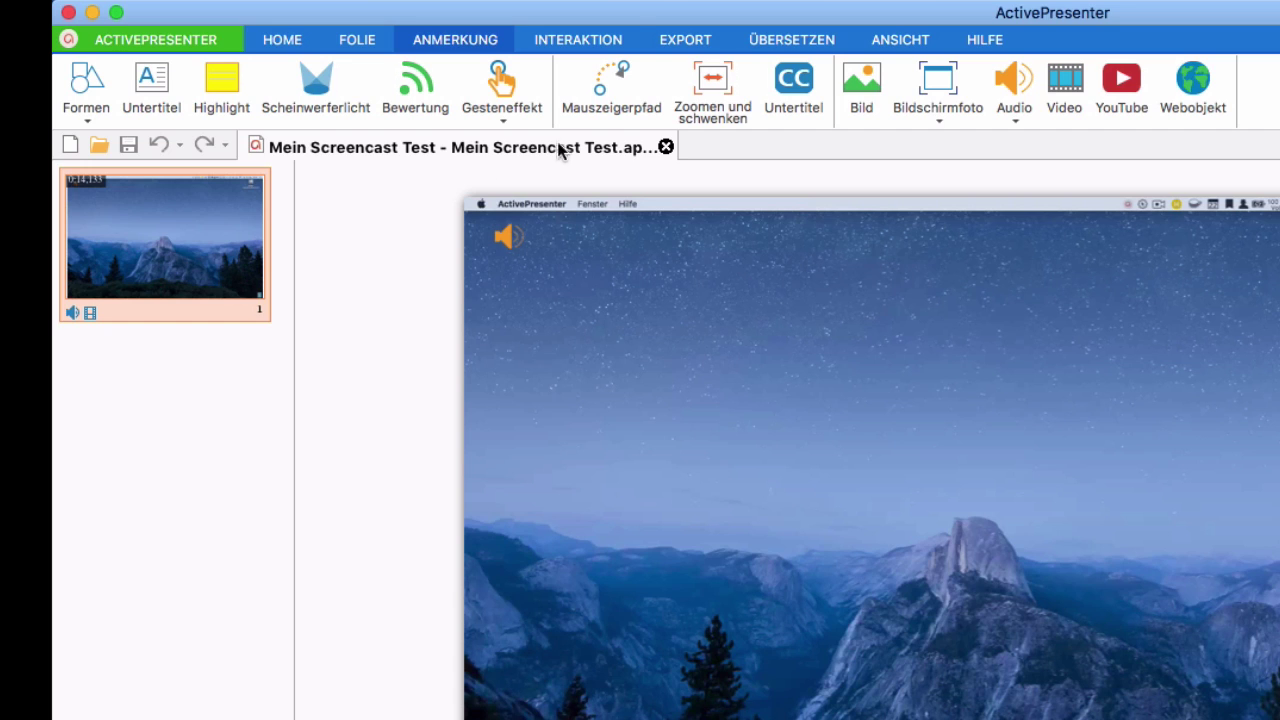
pyautogui.click(566, 45)
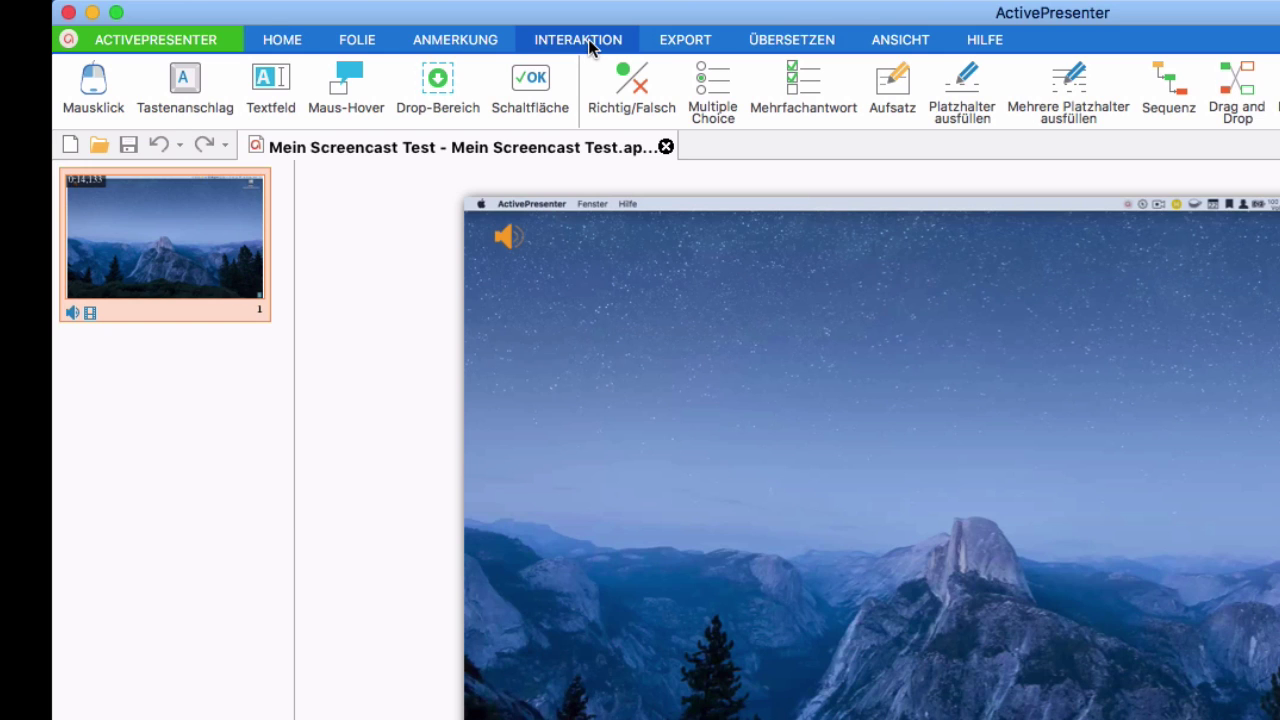
pyautogui.click(685, 46)
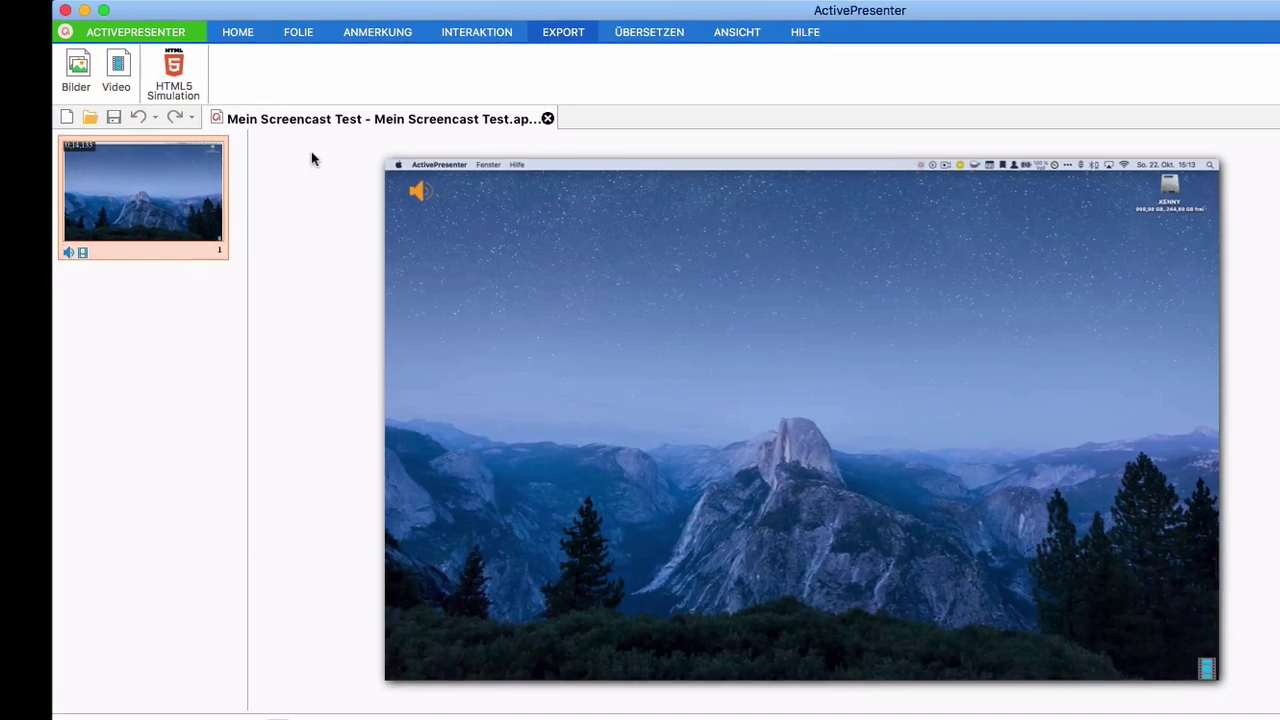
pyautogui.click(278, 42)
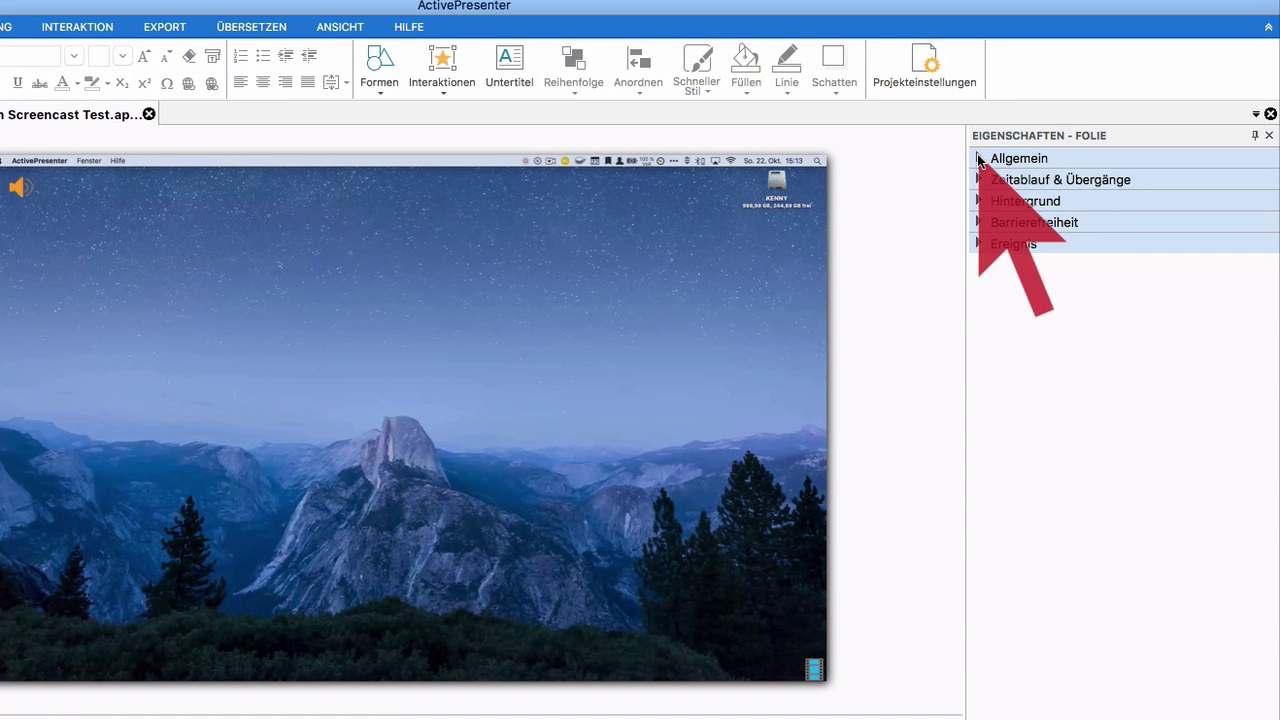
# Examine the slide's general properties, and the recorded video's source, transform, and timing and animation properties.
pyautogui.click(983, 152)
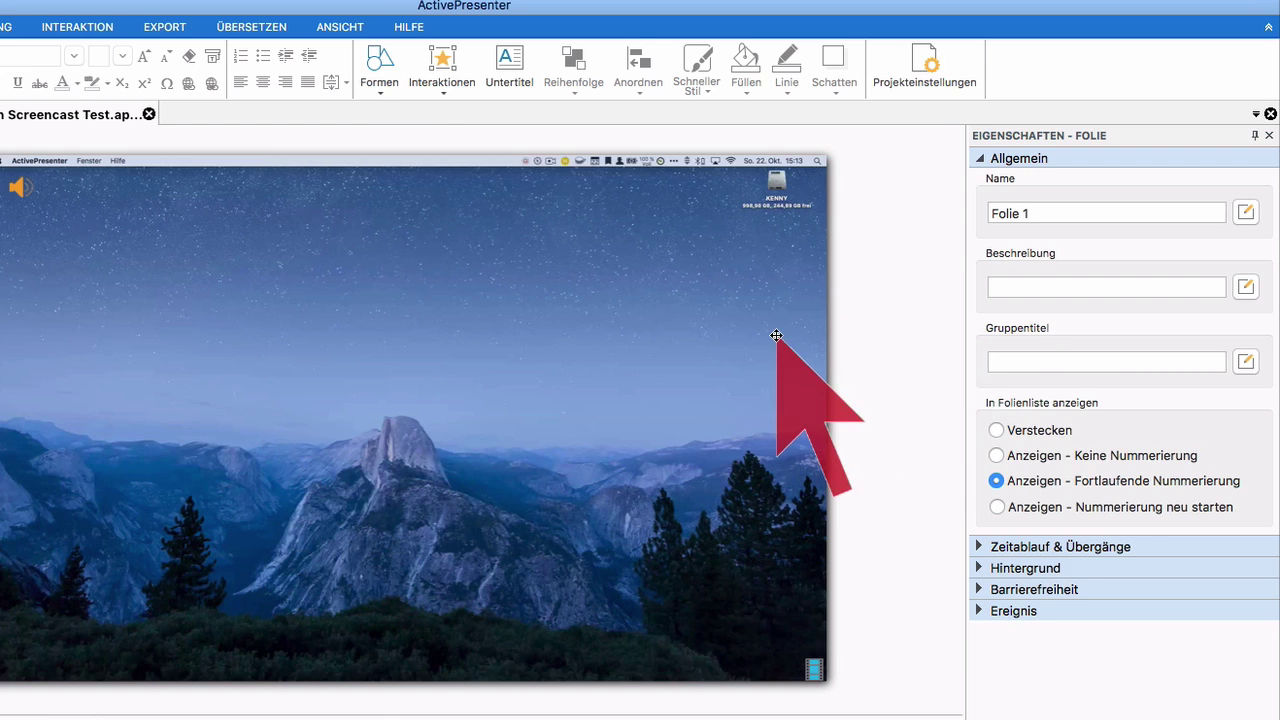
pyautogui.click(777, 336)
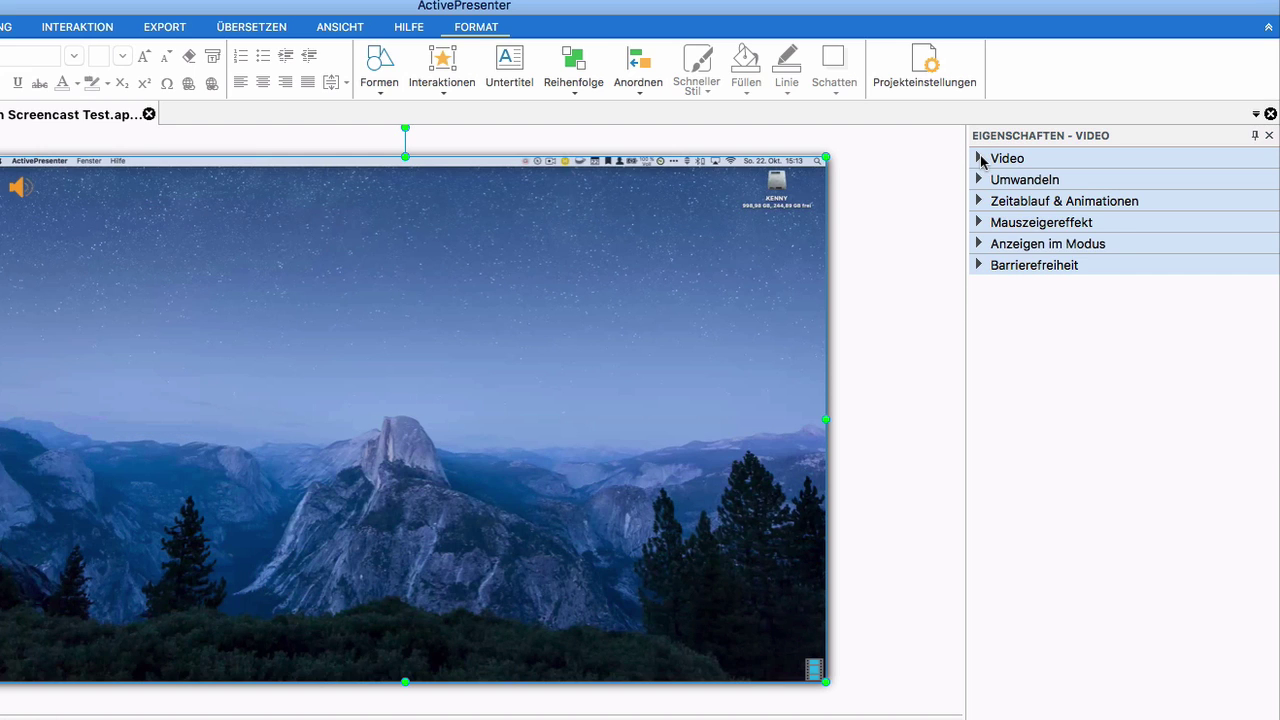
pyautogui.click(980, 159)
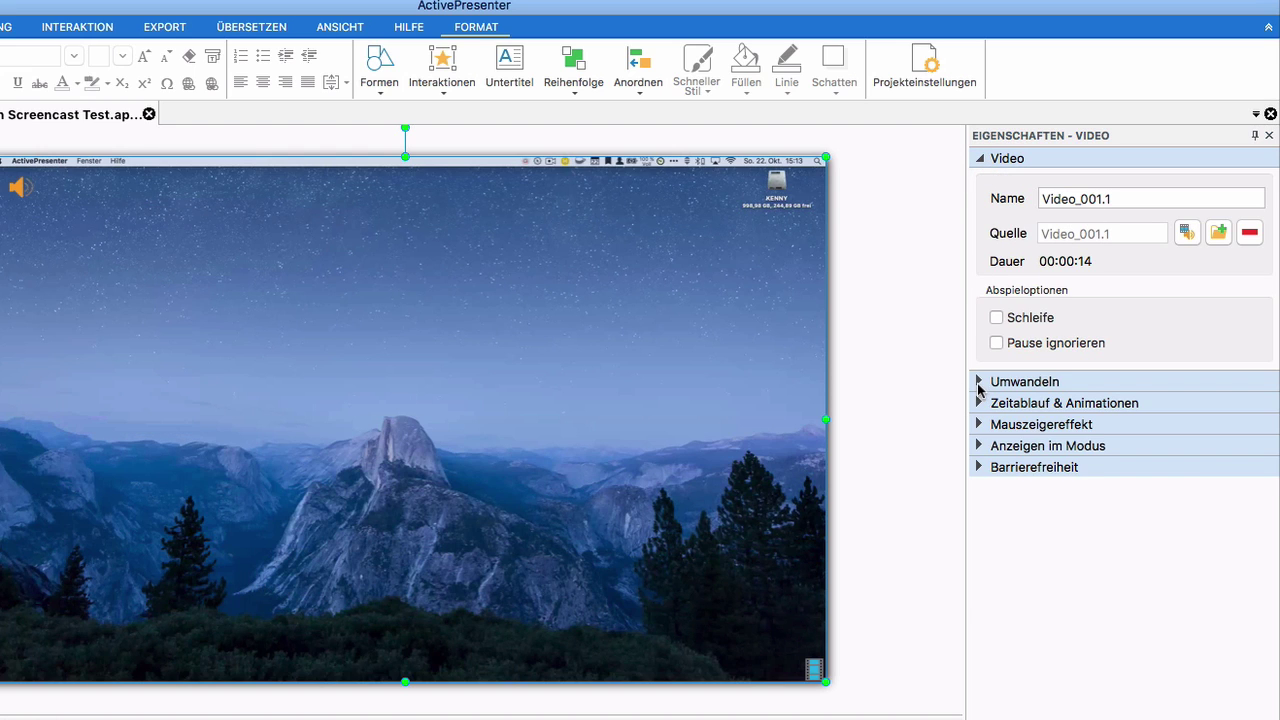
pyautogui.click(980, 381)
pyautogui.click(980, 542)
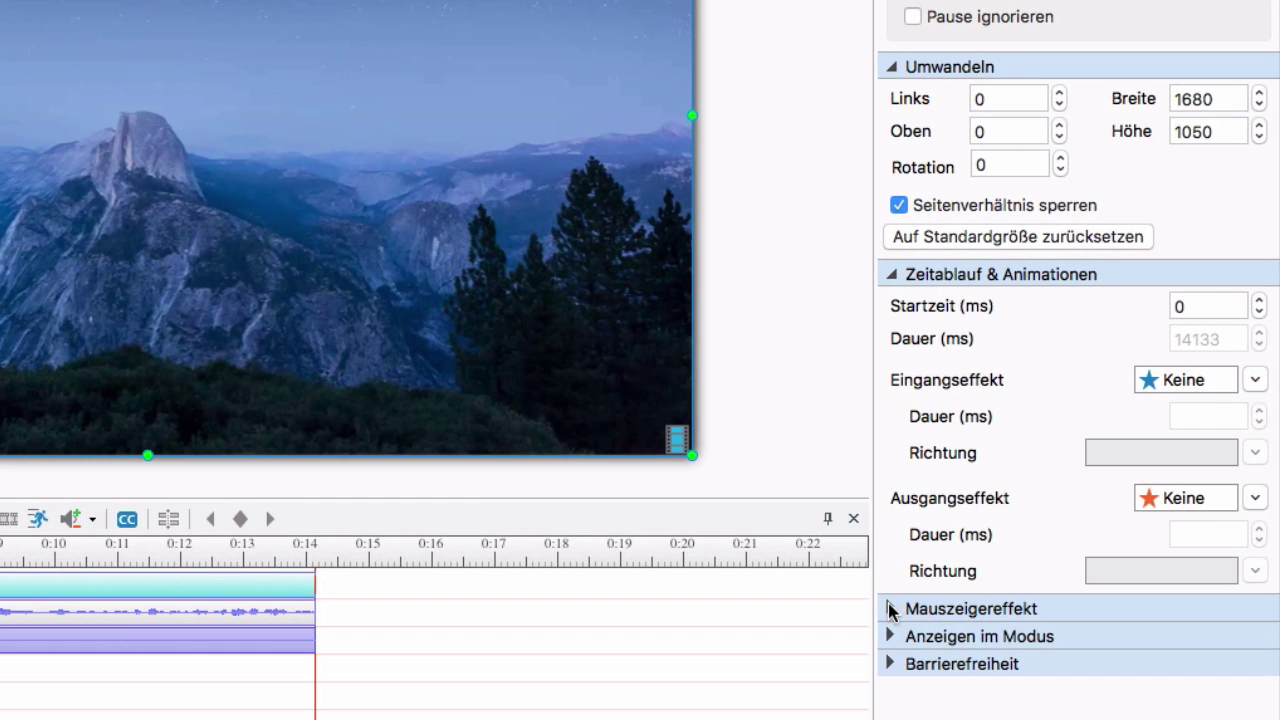
# Examine the recorded video's cursor effect settings, including the pointer highlight and the left-click and right-click effects.
pyautogui.click(937, 710)
pyautogui.scroll(-5, 1039, 719)
pyautogui.scroll(-3, 1005, 657)
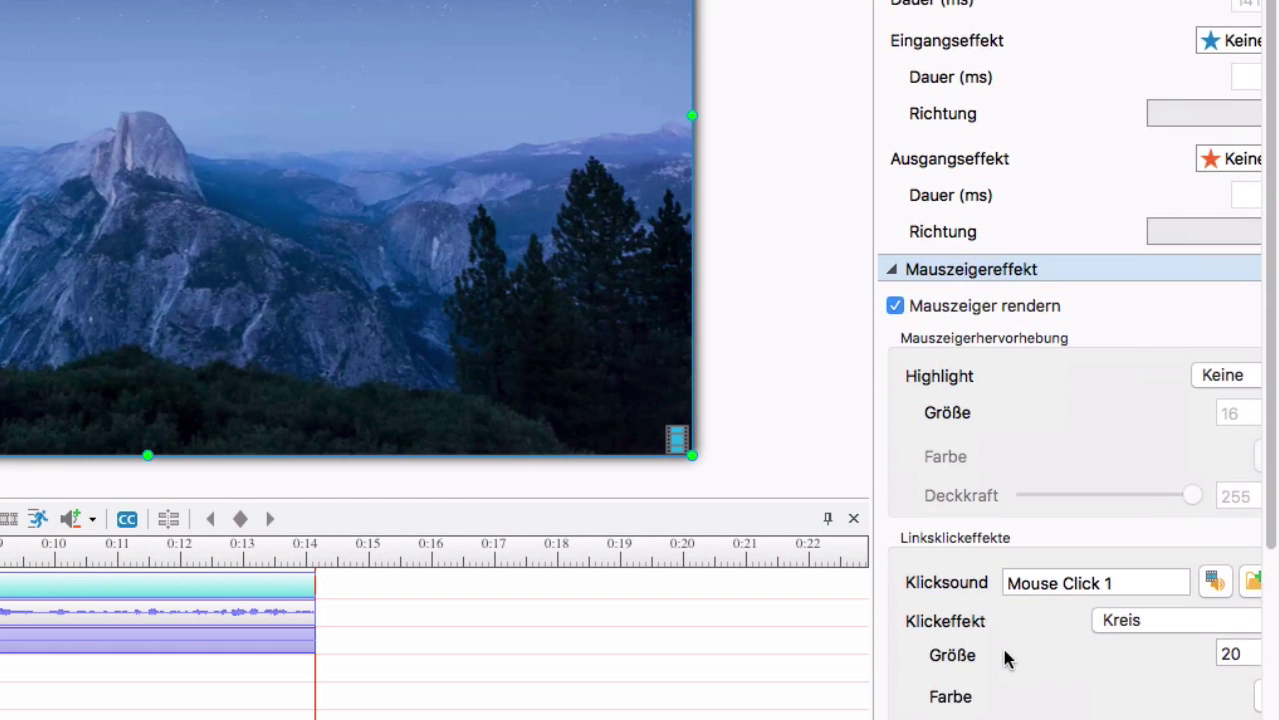
pyautogui.scroll(-2, 977, 305)
pyautogui.scroll(-3, 990, 340)
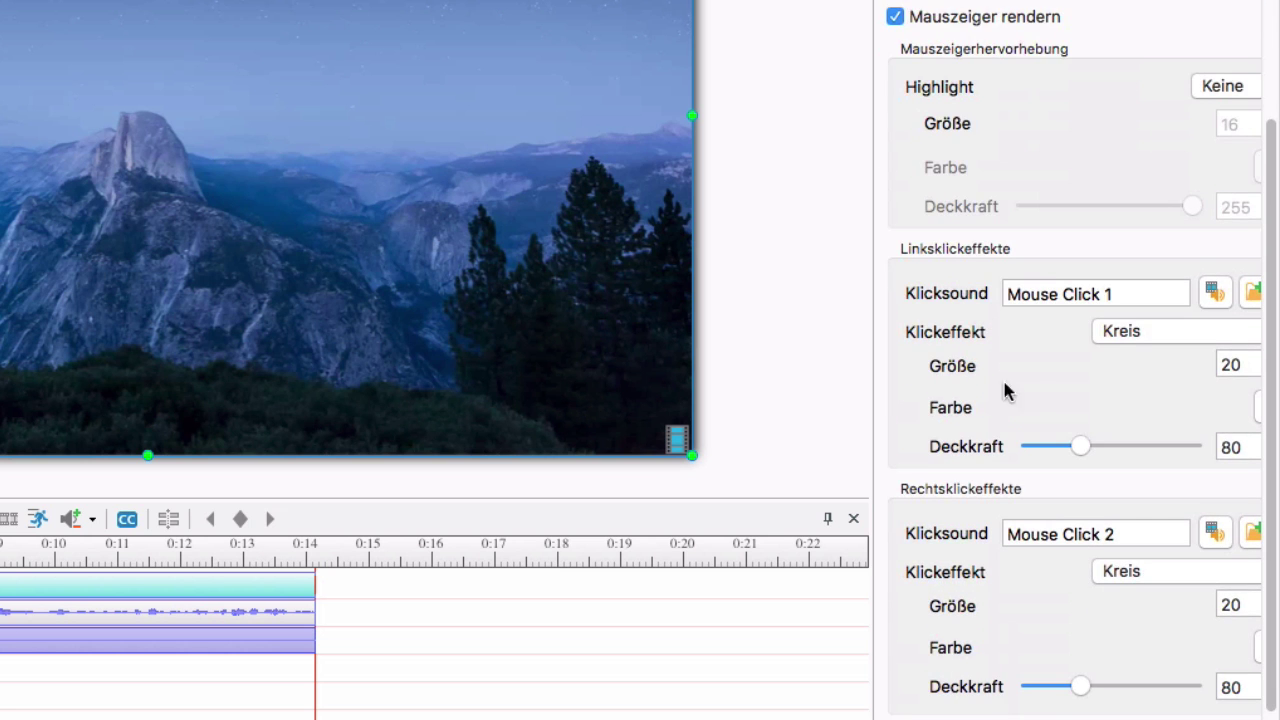
pyautogui.scroll(-4, 1086, 320)
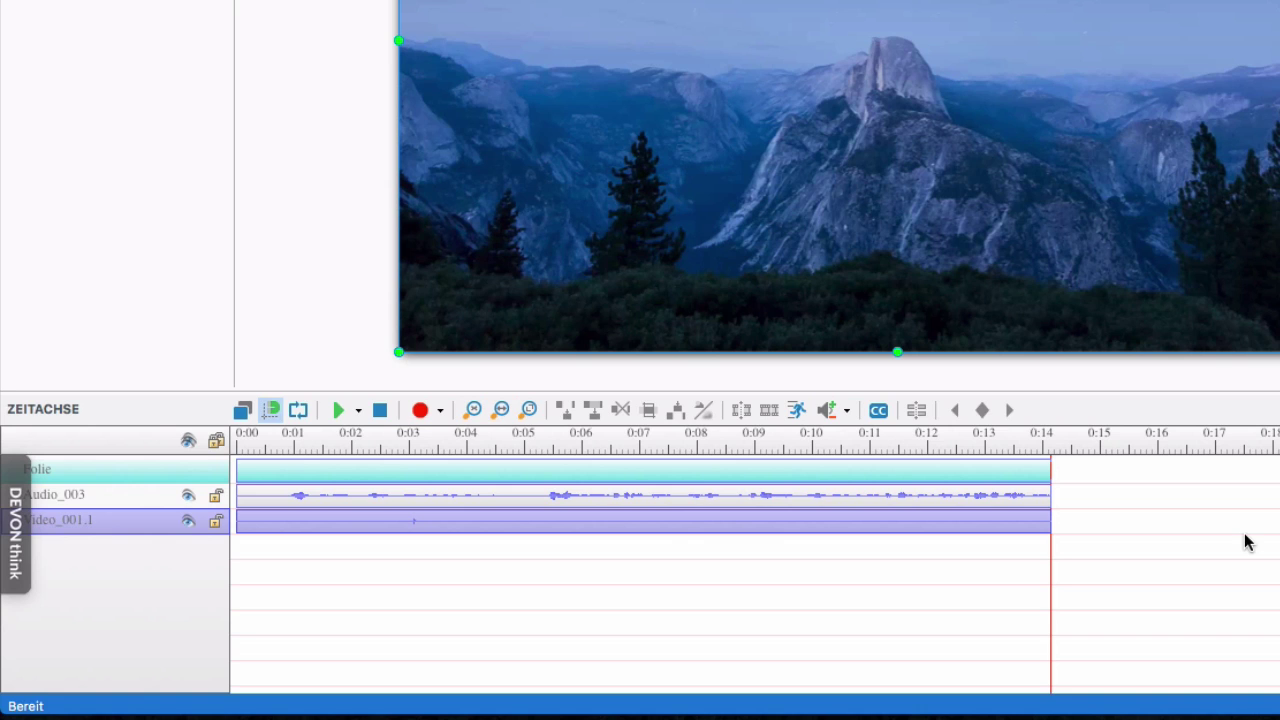
# Examine the slide, audio and video tracks of the recording in the timeline.
pyautogui.press('super+z')
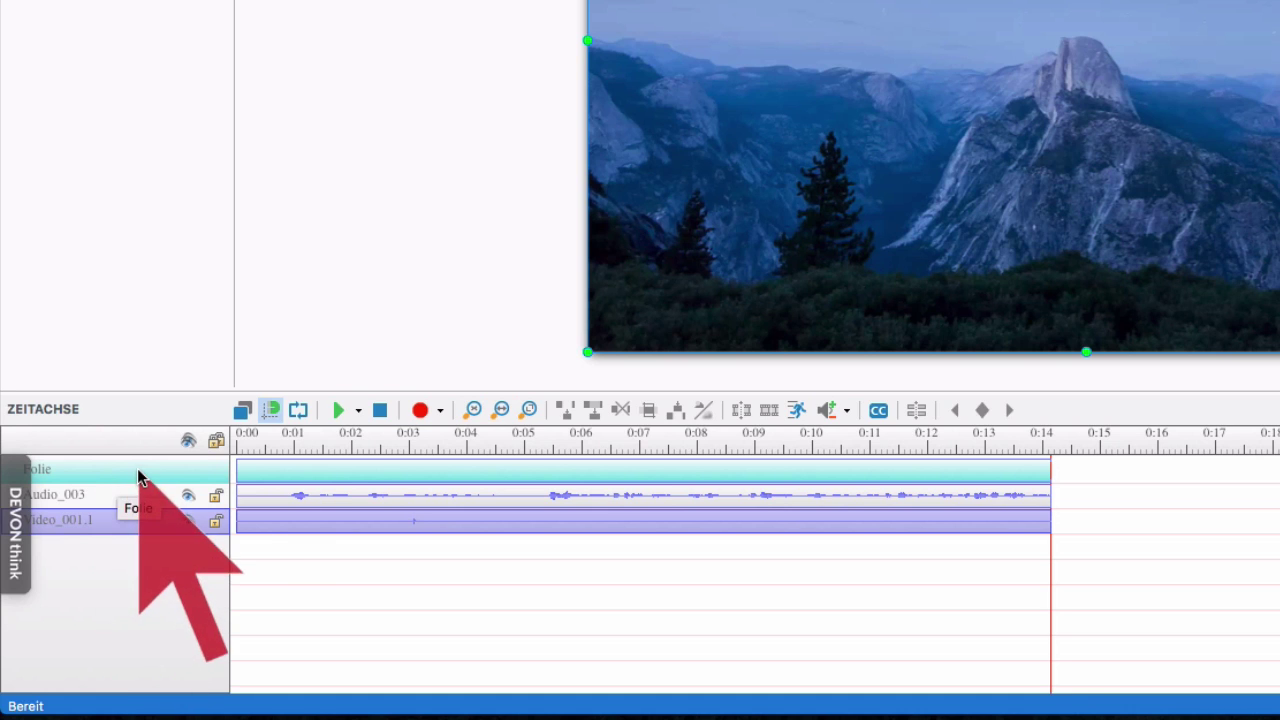
pyautogui.moveTo(80, 503)
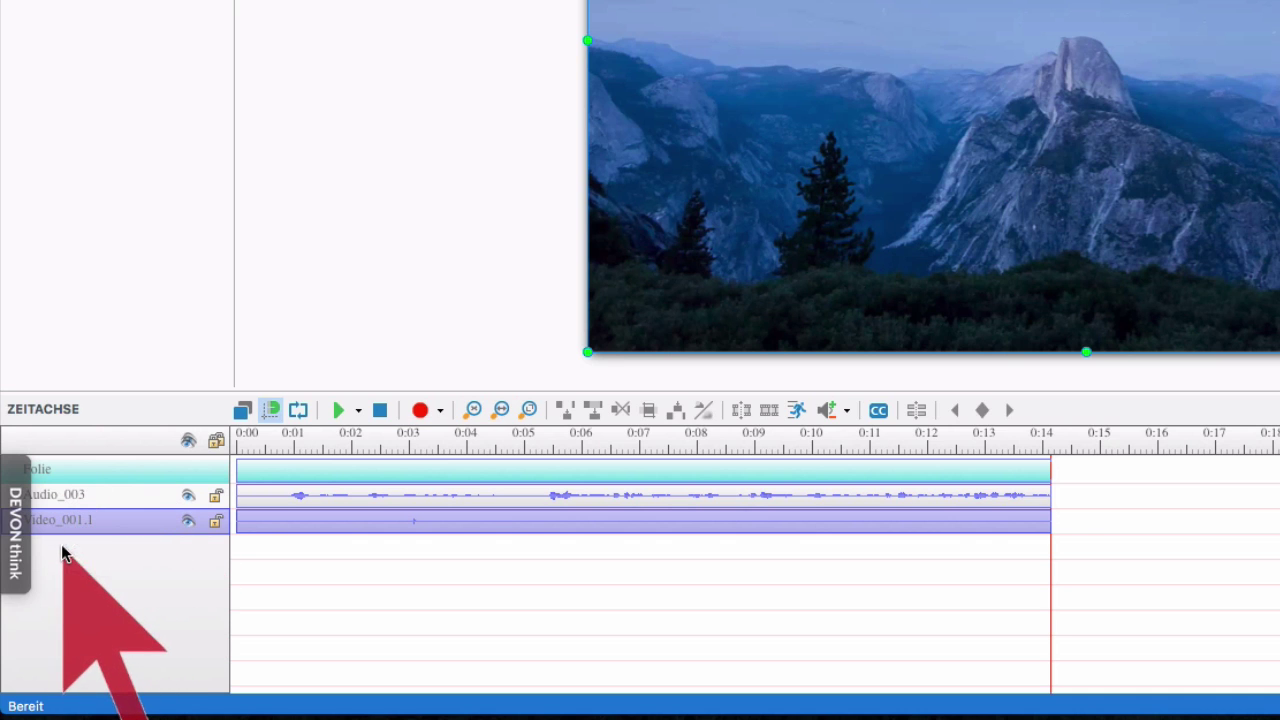
pyautogui.moveTo(128, 538)
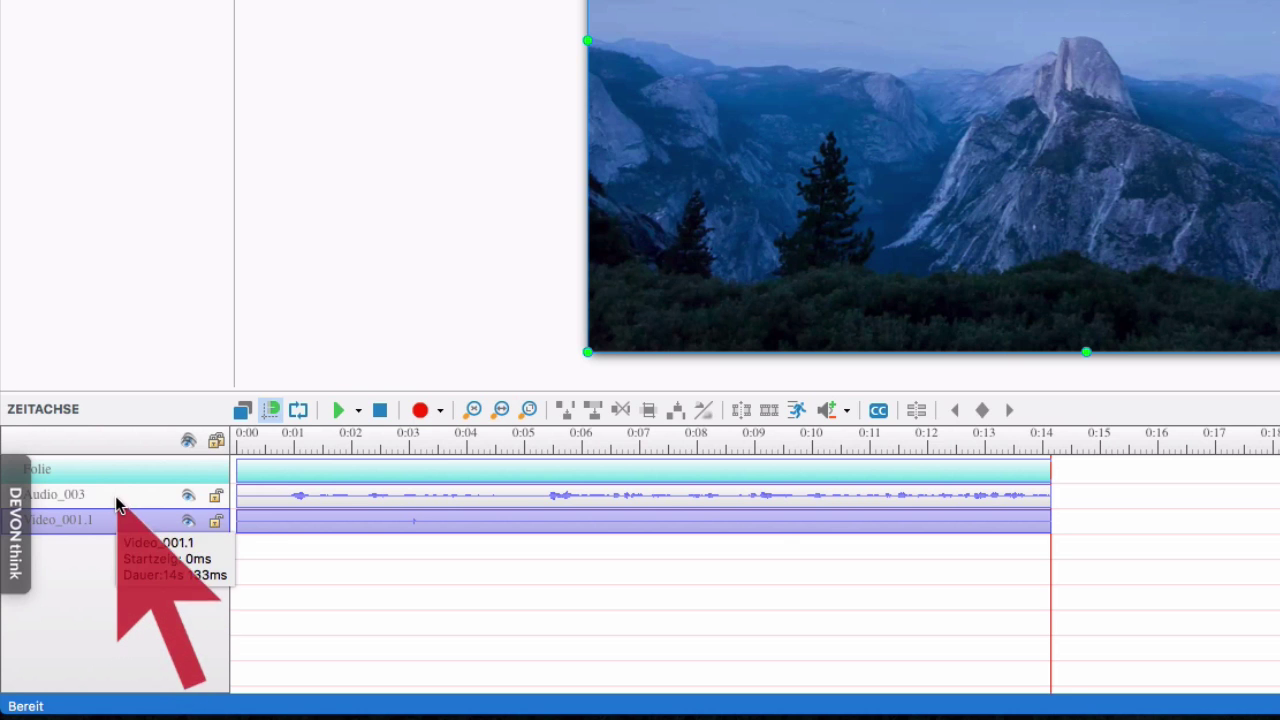
# Hide and show the video and audio tracks in turn, and try out the timeline's zoom.
pyautogui.moveTo(112, 483)
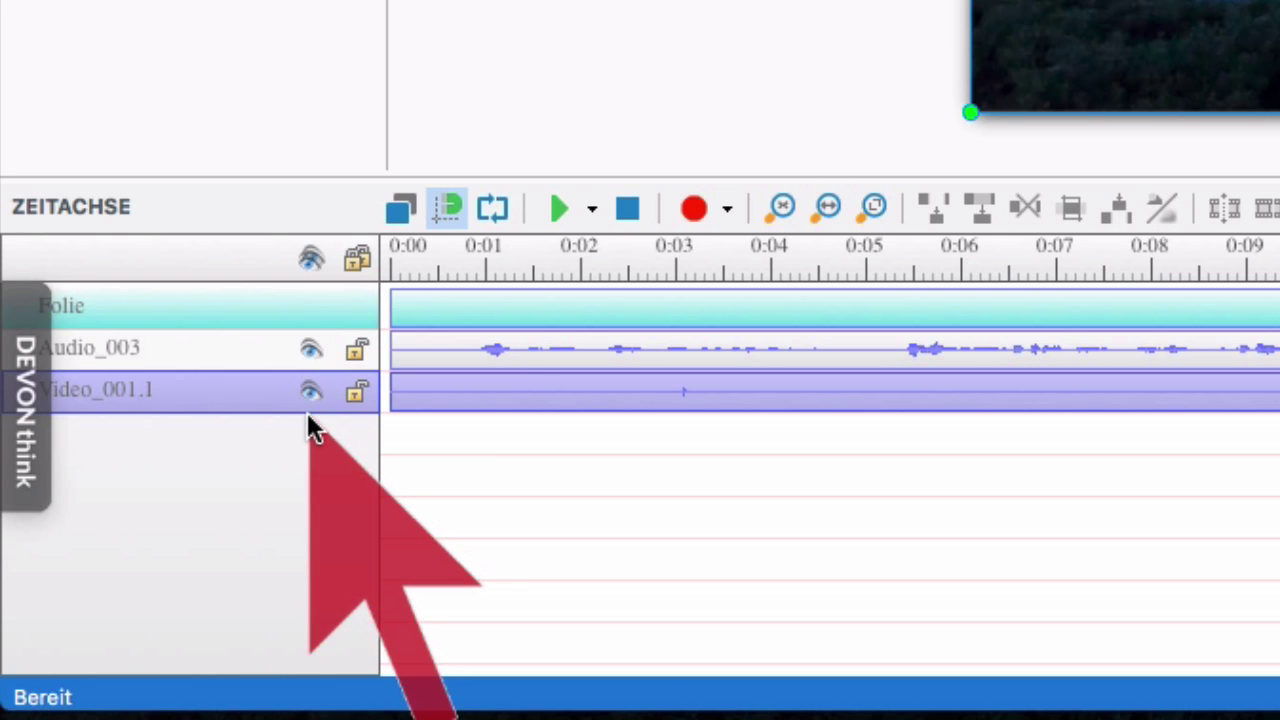
pyautogui.click(309, 394)
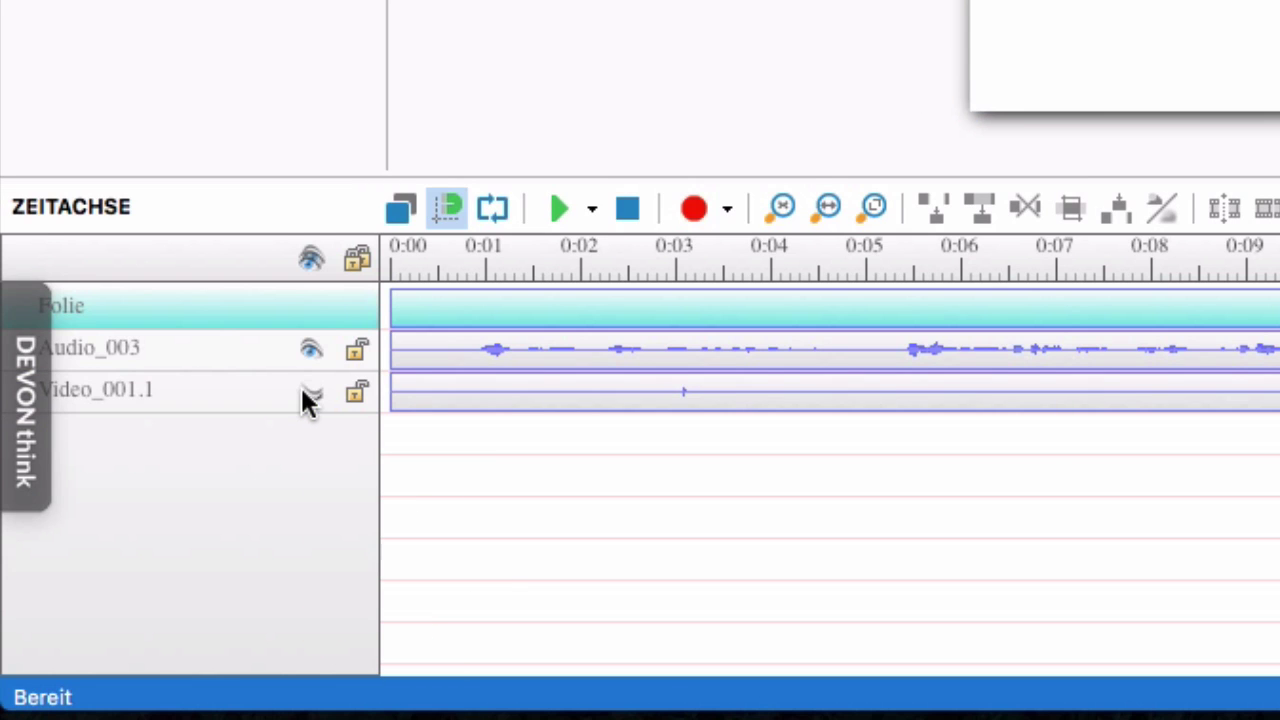
pyautogui.click(309, 392)
pyautogui.click(313, 350)
pyautogui.click(313, 350)
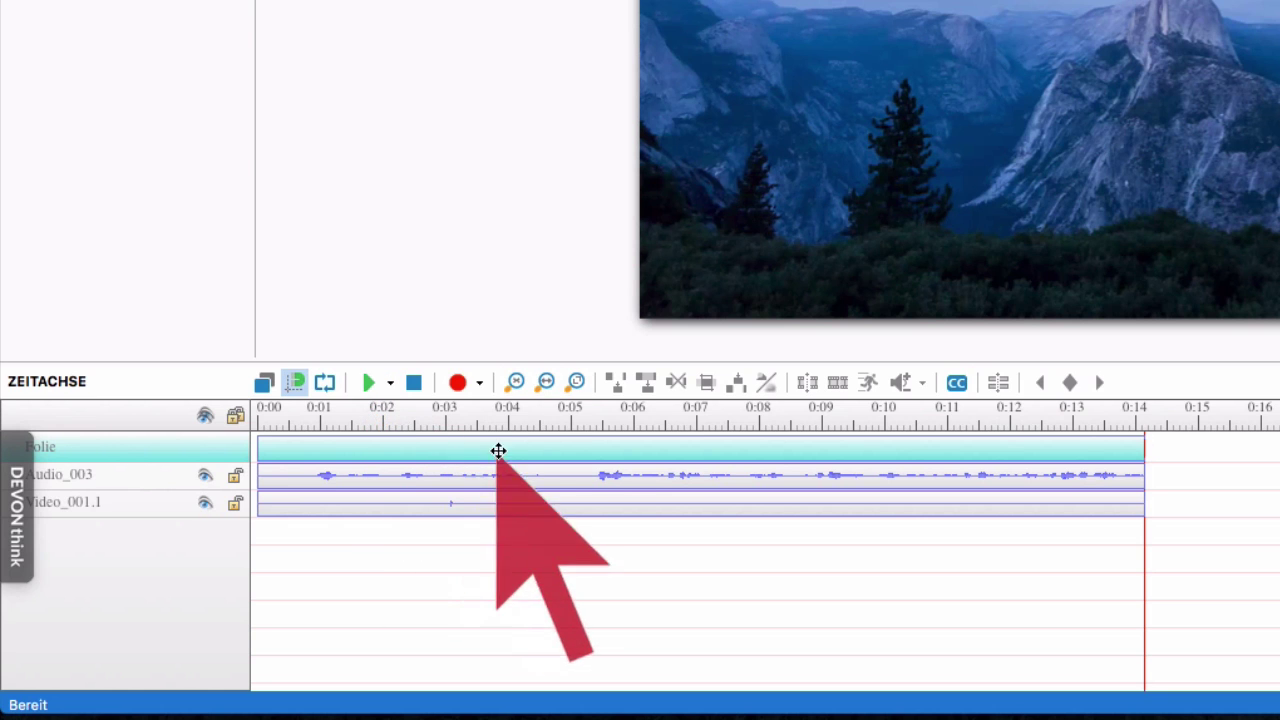
pyautogui.click(518, 390)
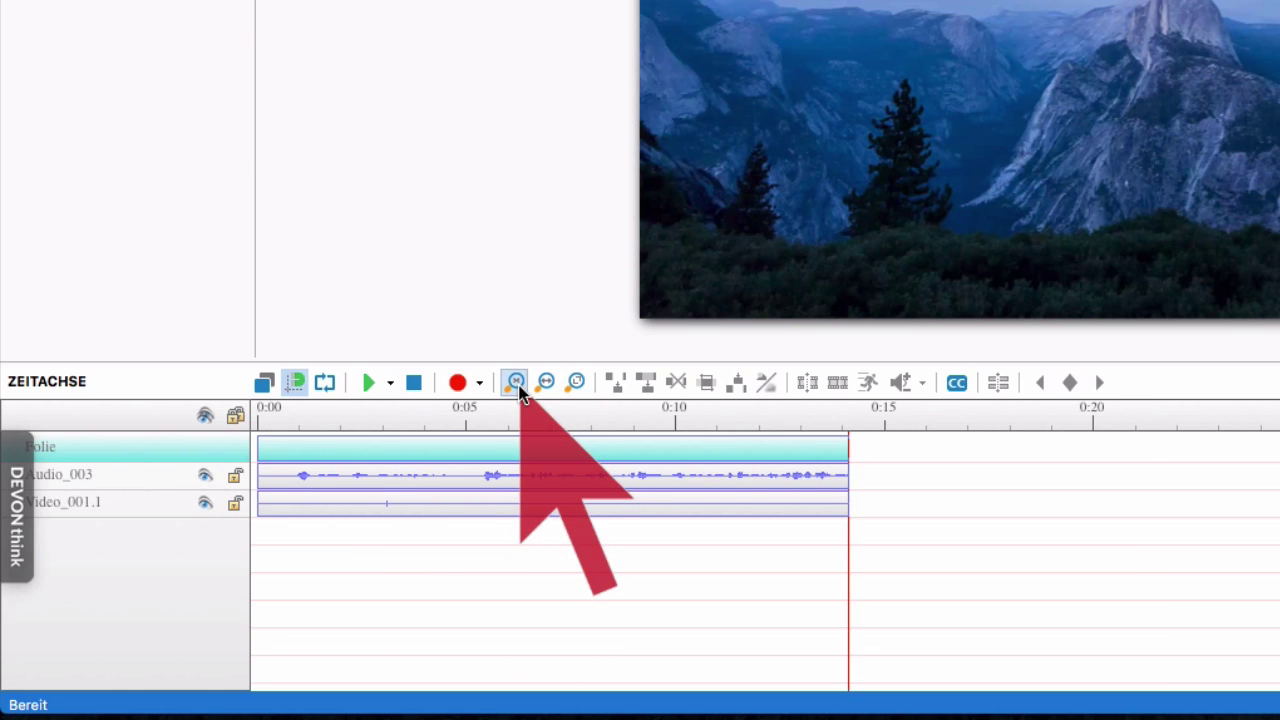
pyautogui.click(546, 384)
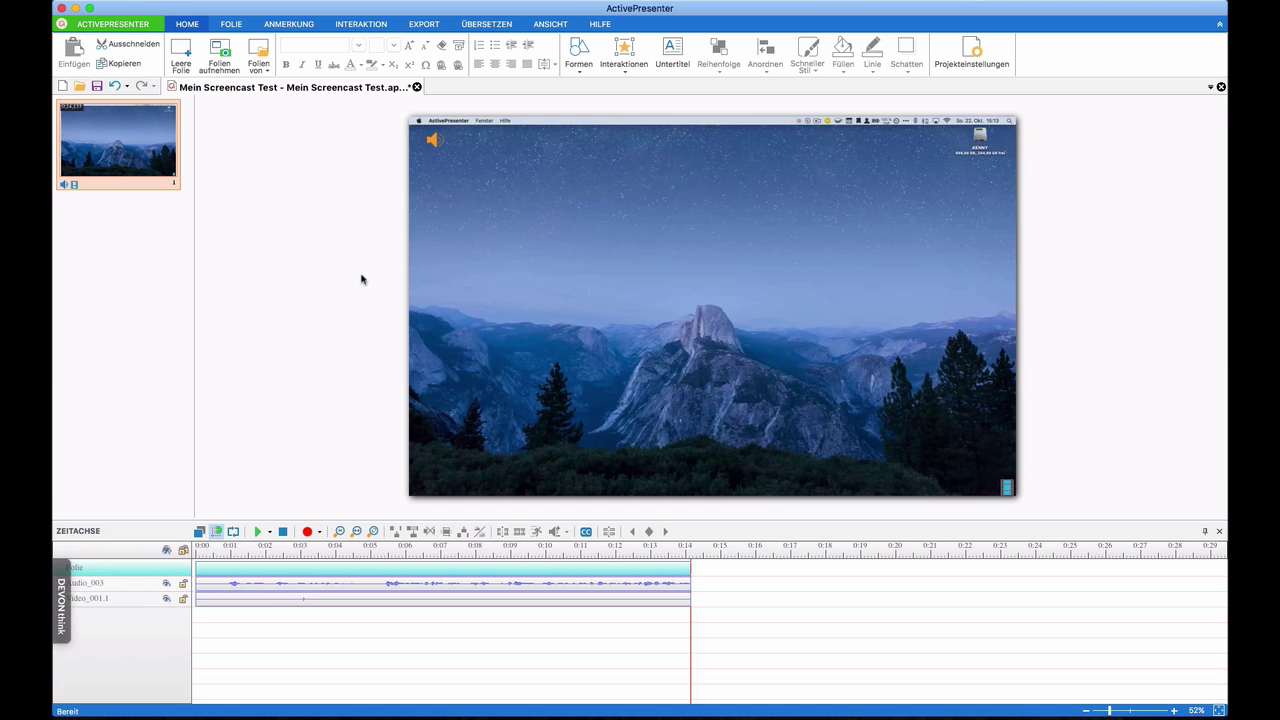
# Add a highlight annotation about 453 by 308 pixels over the slide's sky, containing the text "Hier beachten: ...".
pyautogui.click(292, 24)
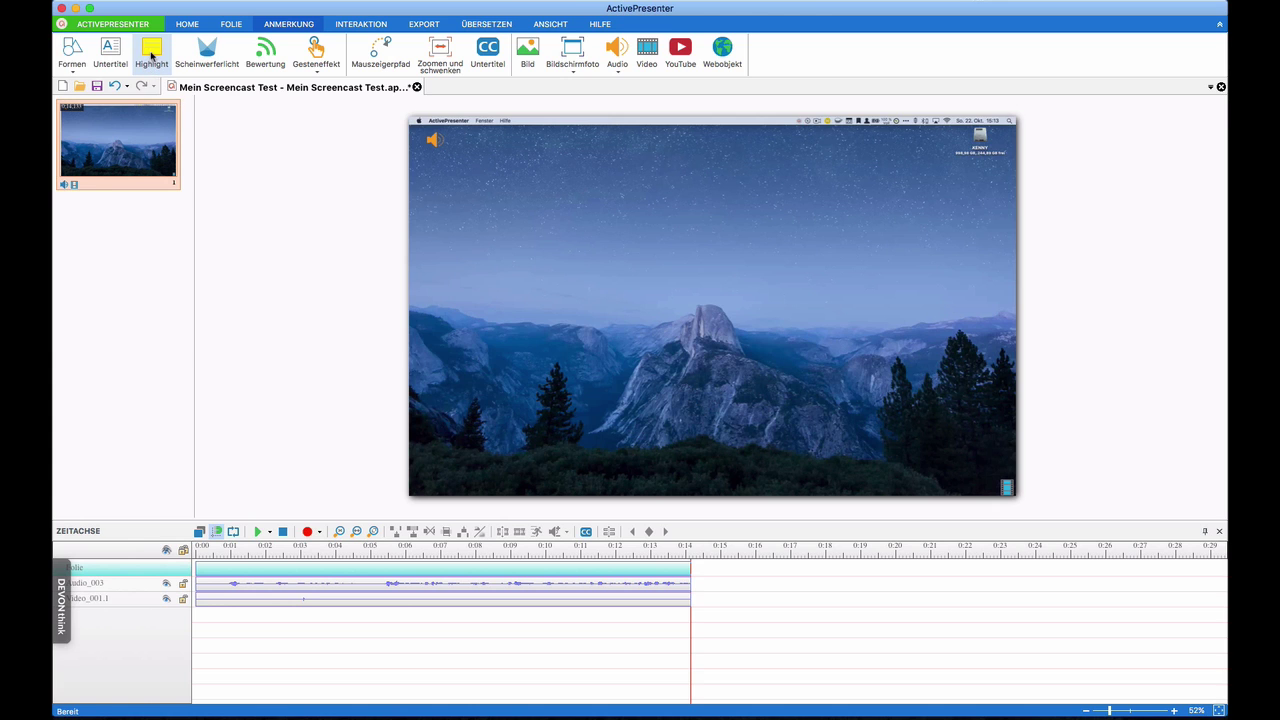
pyautogui.click(151, 52)
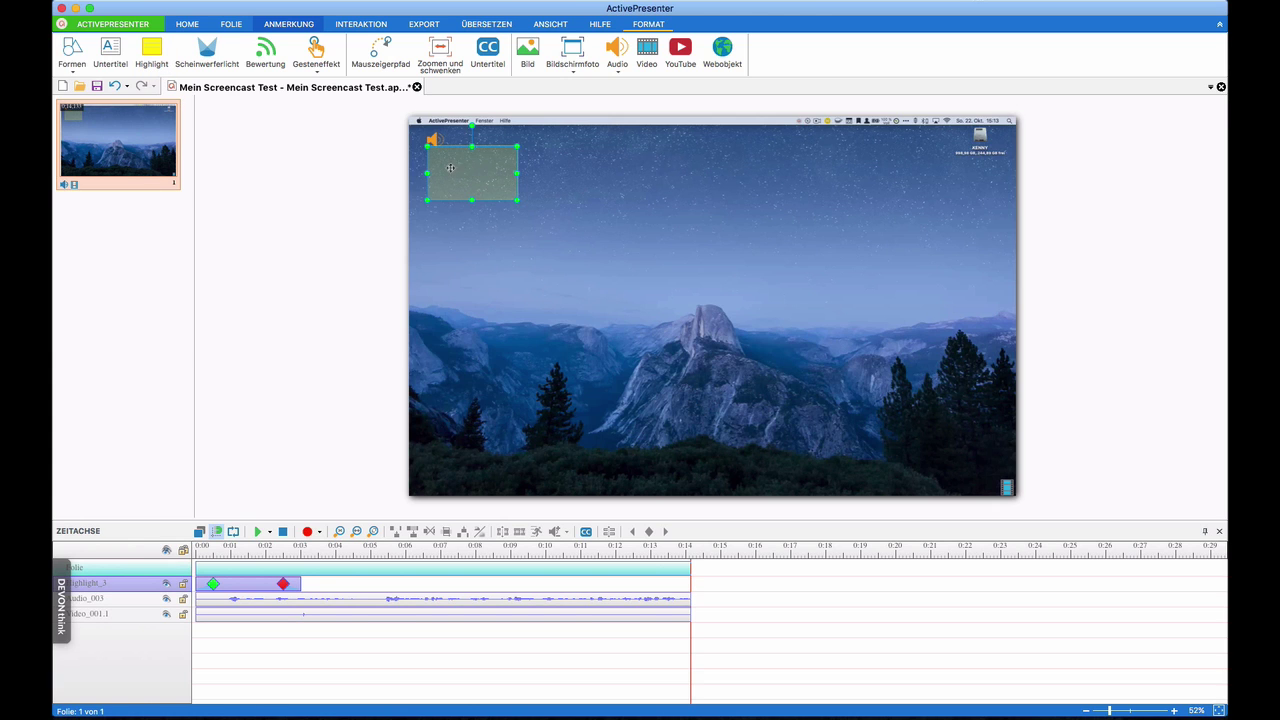
pyautogui.moveTo(470, 165); pyautogui.dragTo(607, 301)
pyautogui.moveTo(553, 249); pyautogui.dragTo(602, 239)
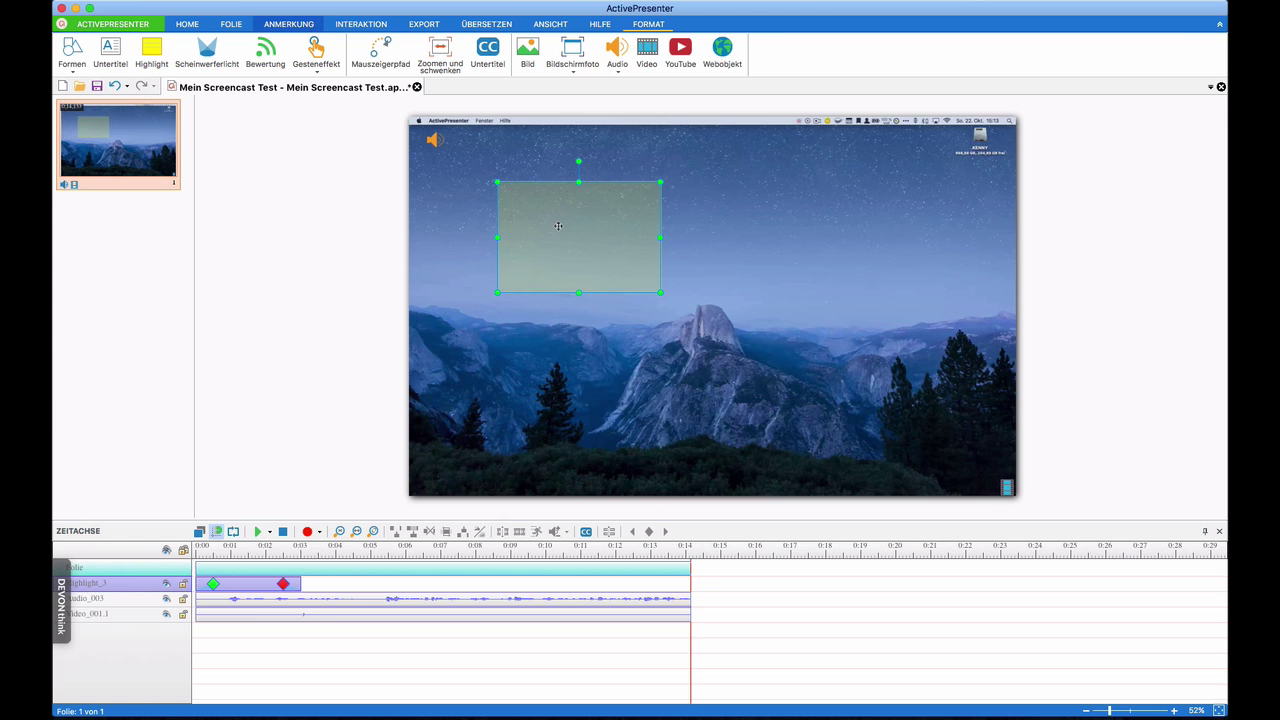
pyautogui.doubleClick(566, 233)
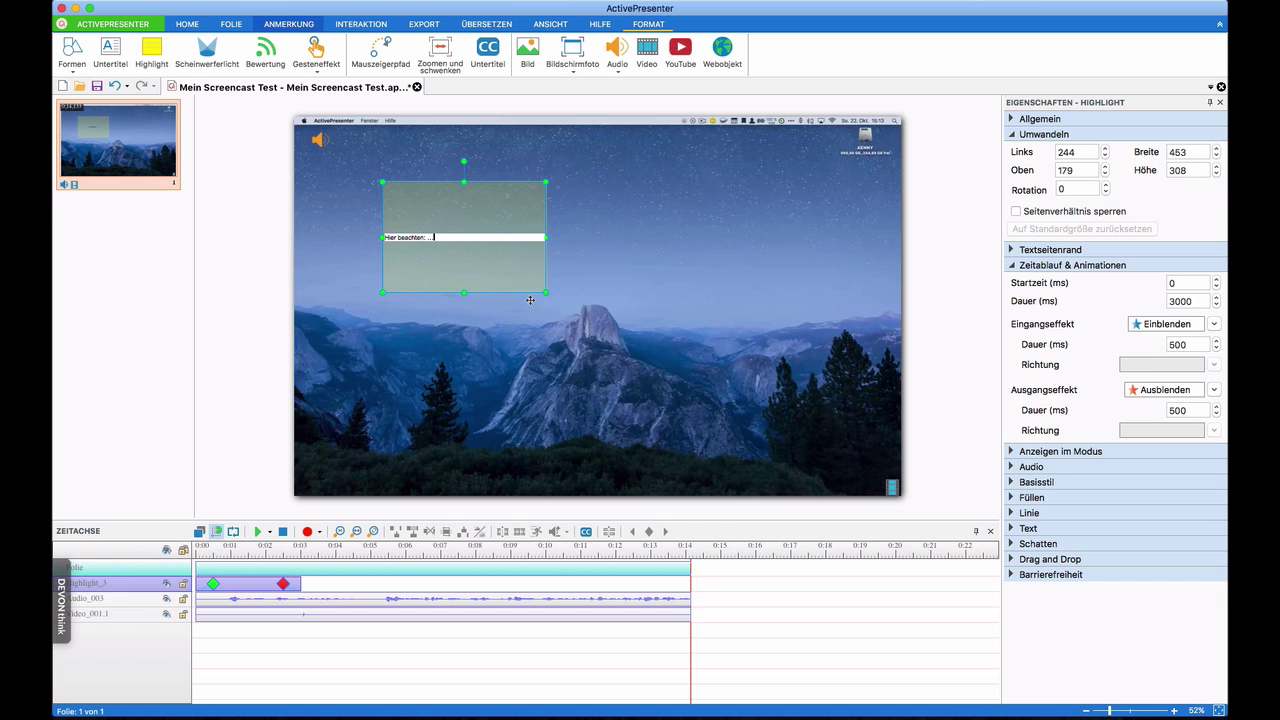
pyautogui.click(616, 293)
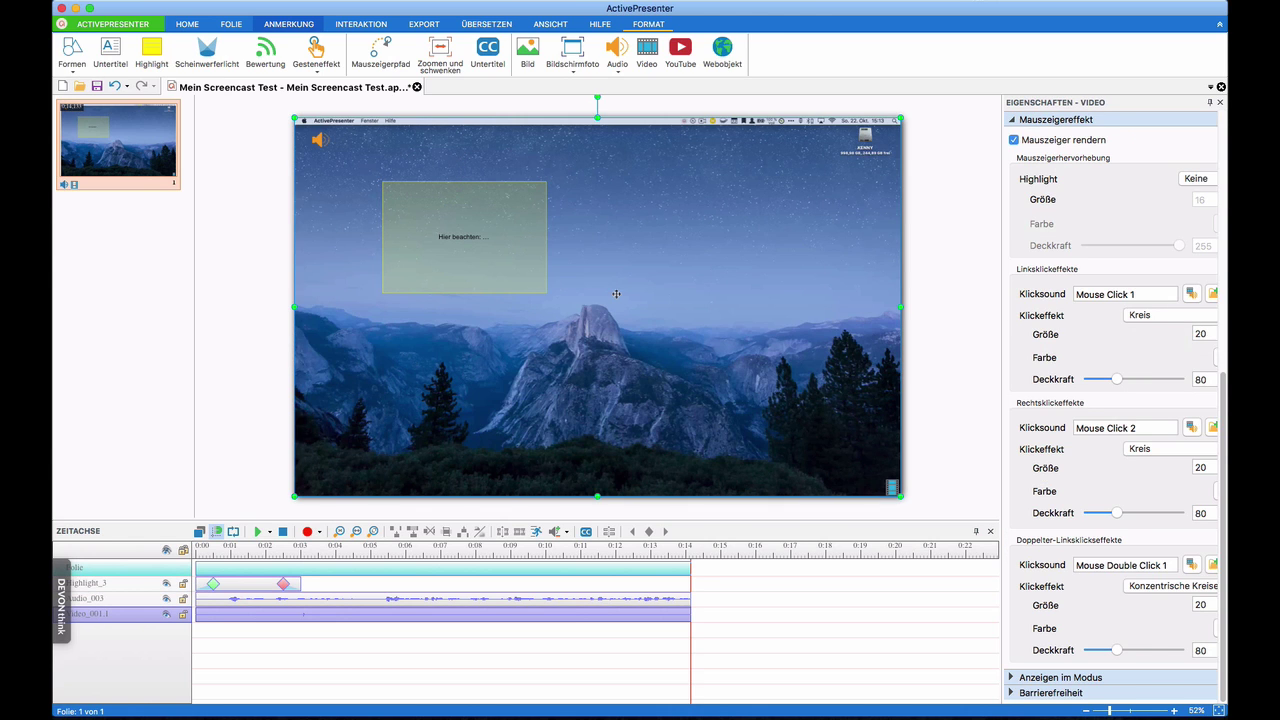
# Give the highlight's text a custom style with the .DecoType Nask font at size 50.
pyautogui.click(469, 203)
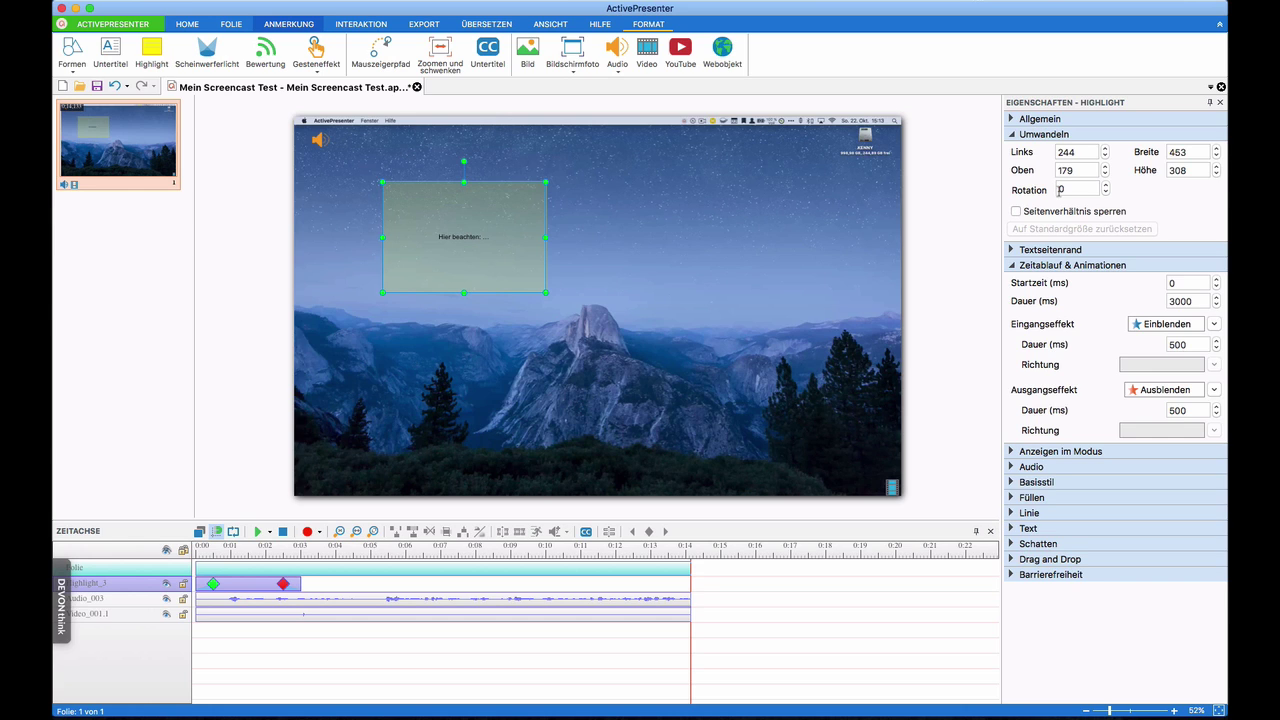
pyautogui.click(1012, 528)
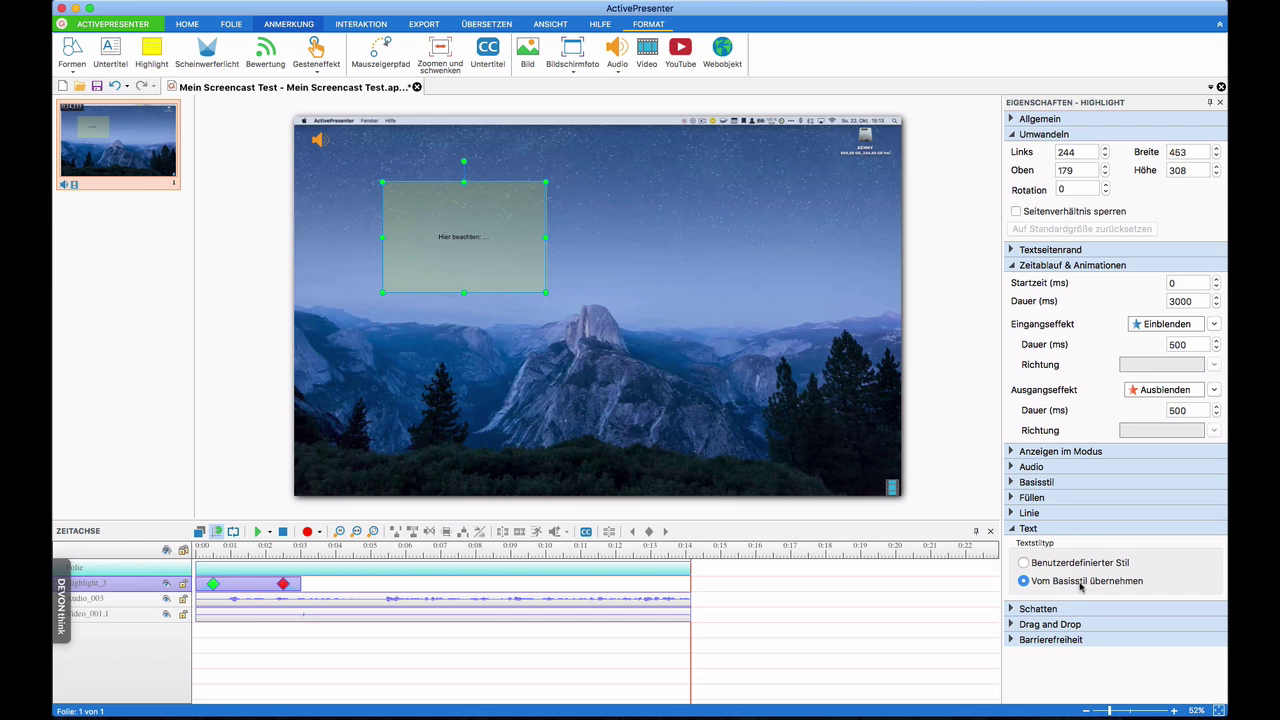
pyautogui.click(1024, 563)
pyautogui.scroll(-3, 1130, 565)
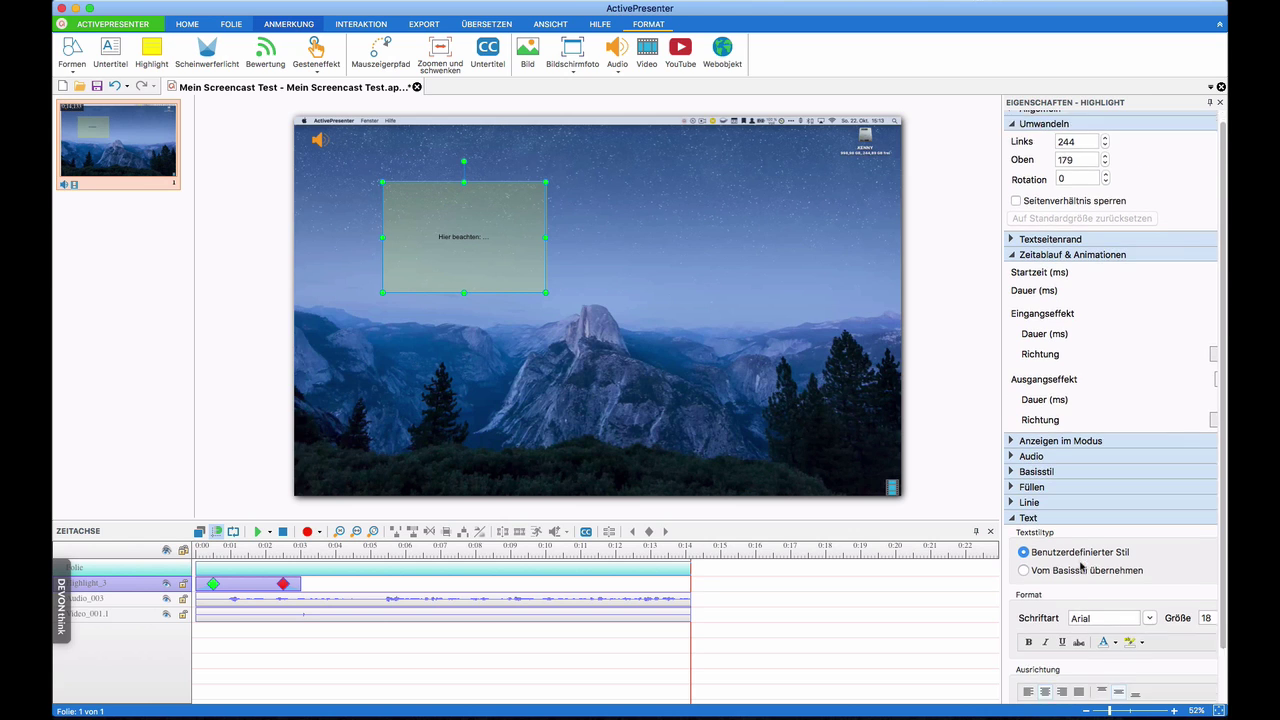
pyautogui.doubleClick(1209, 562)
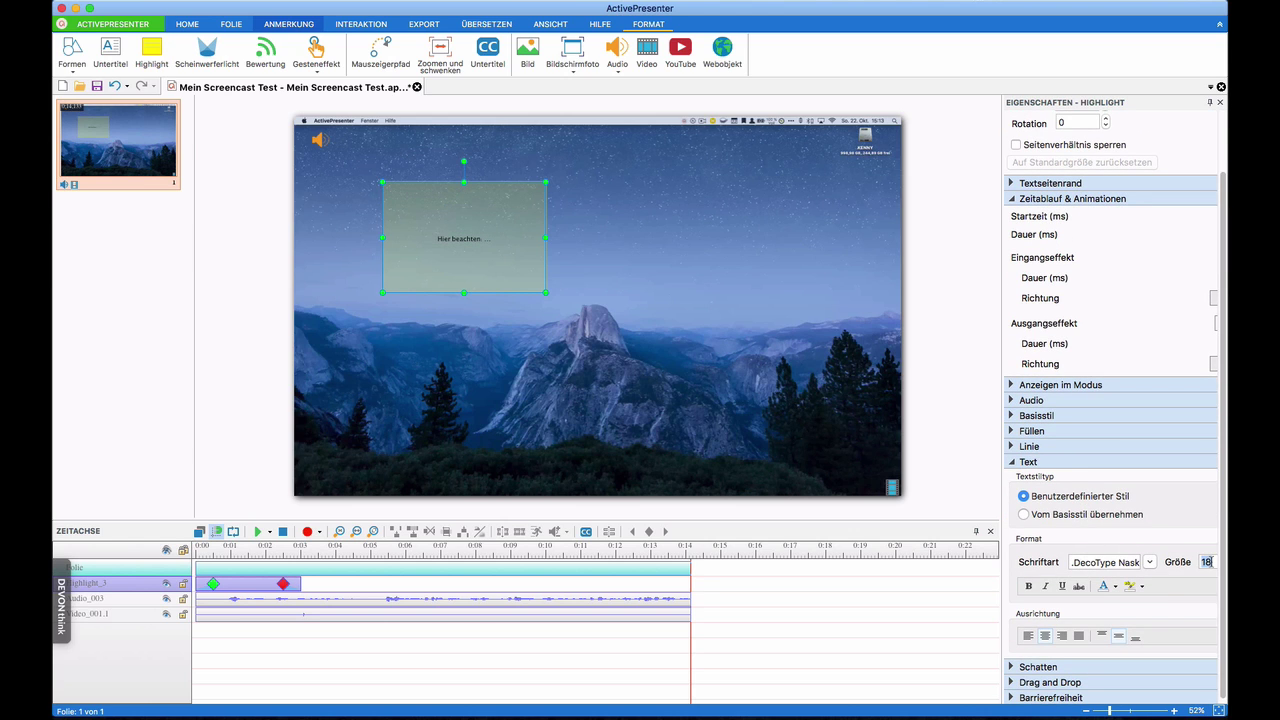
pyautogui.write('50')
pyautogui.press('Return')
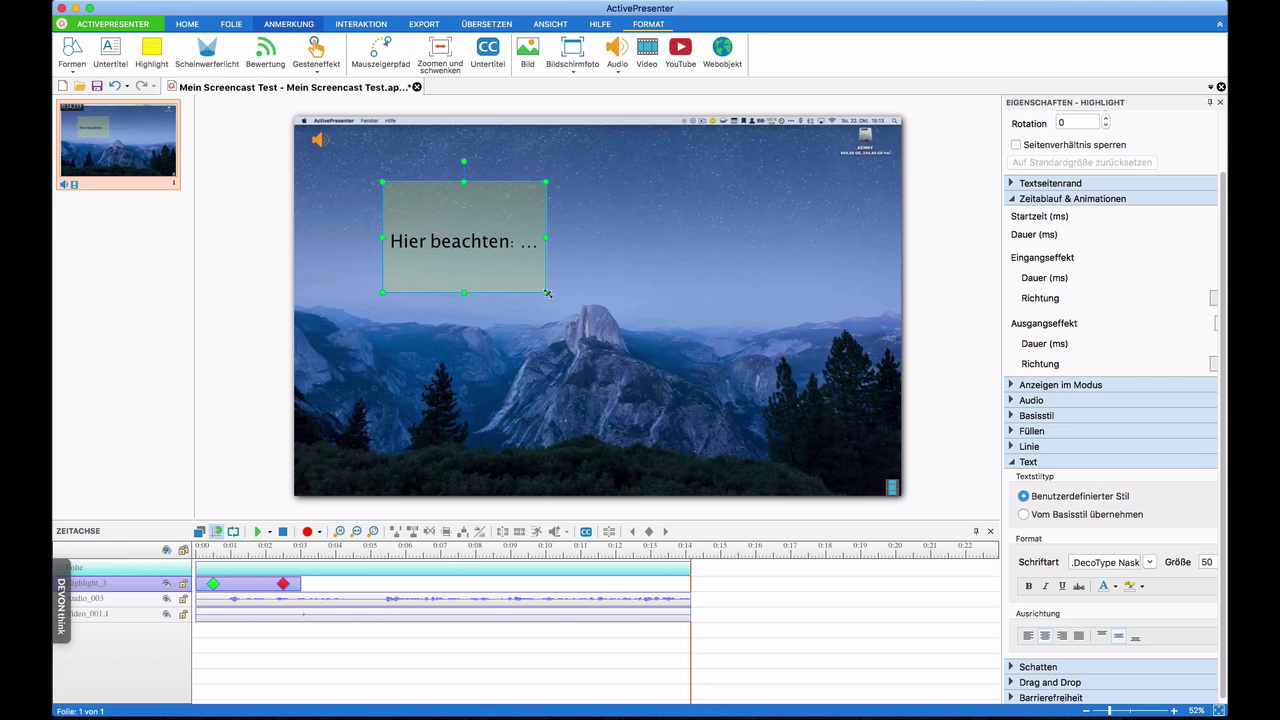
# Enlarge the highlight box and move it closer to the slide's upper-left corner.
pyautogui.moveTo(547, 293); pyautogui.dragTo(586, 312)
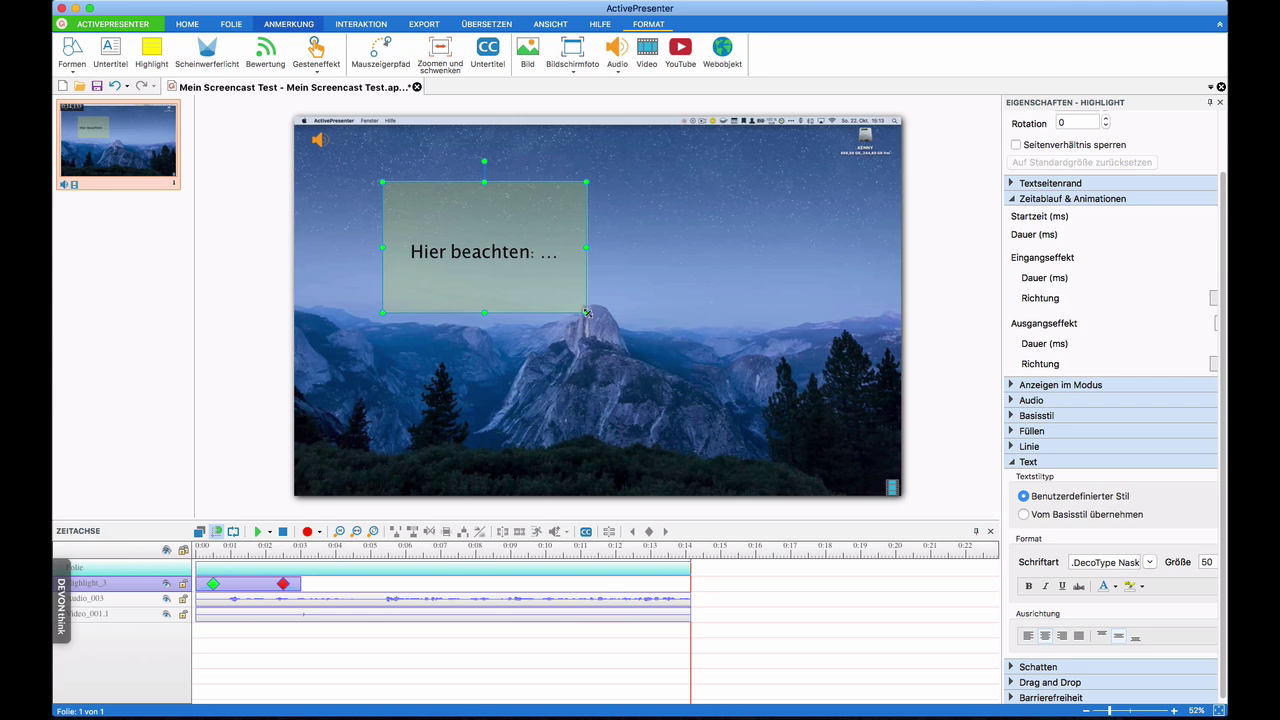
pyautogui.click(507, 333)
pyautogui.moveTo(486, 289); pyautogui.dragTo(445, 270)
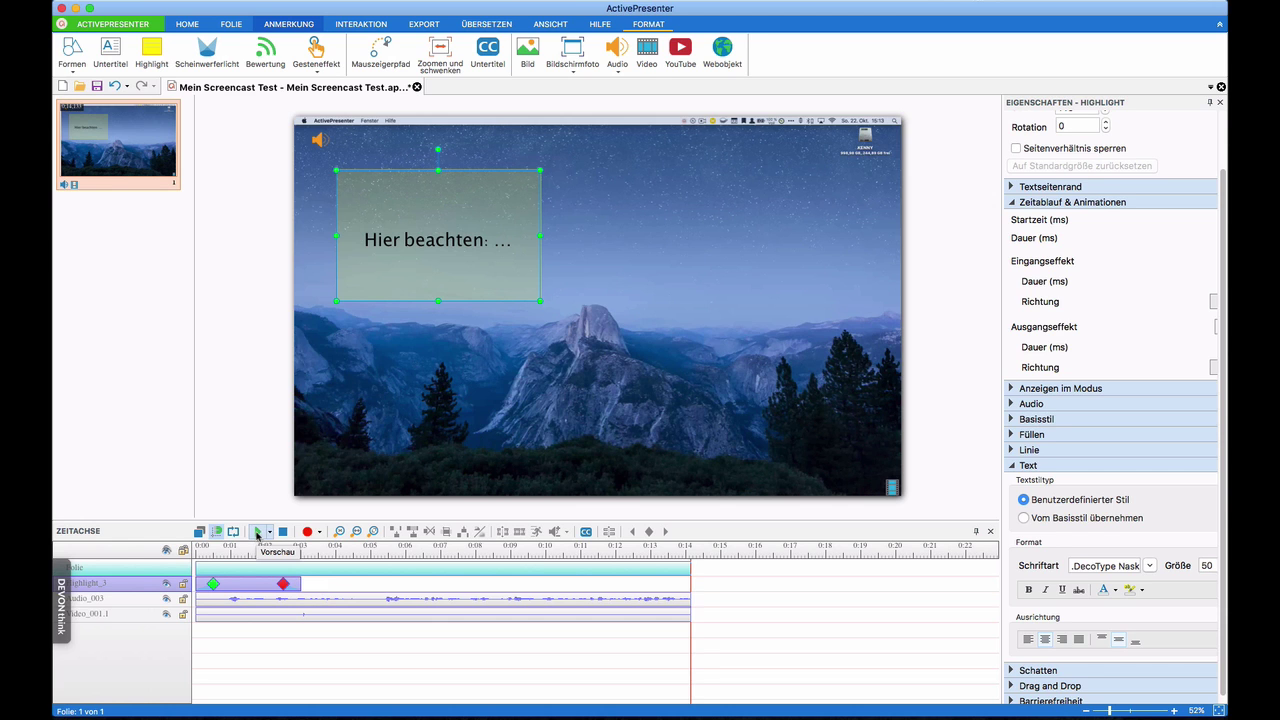
# Play a preview of the slide and scrub through the timeline to check when the highlight is shown.
pyautogui.click(257, 533)
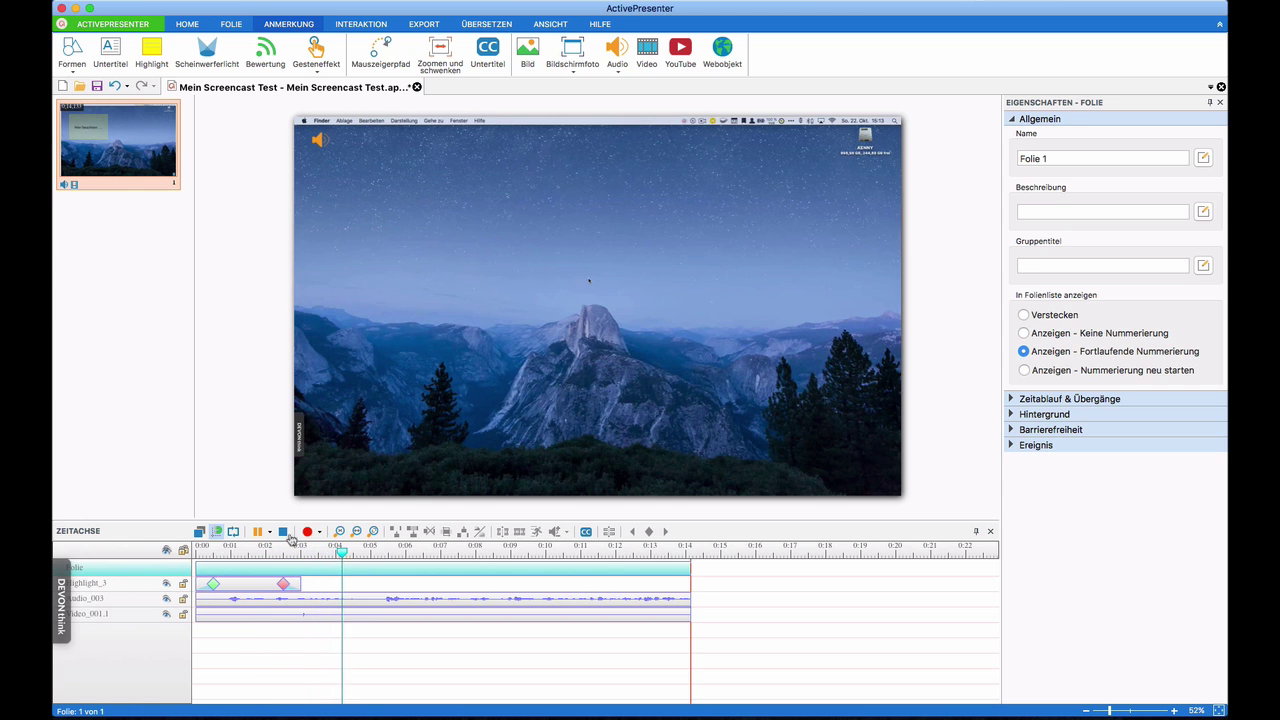
pyautogui.click(258, 533)
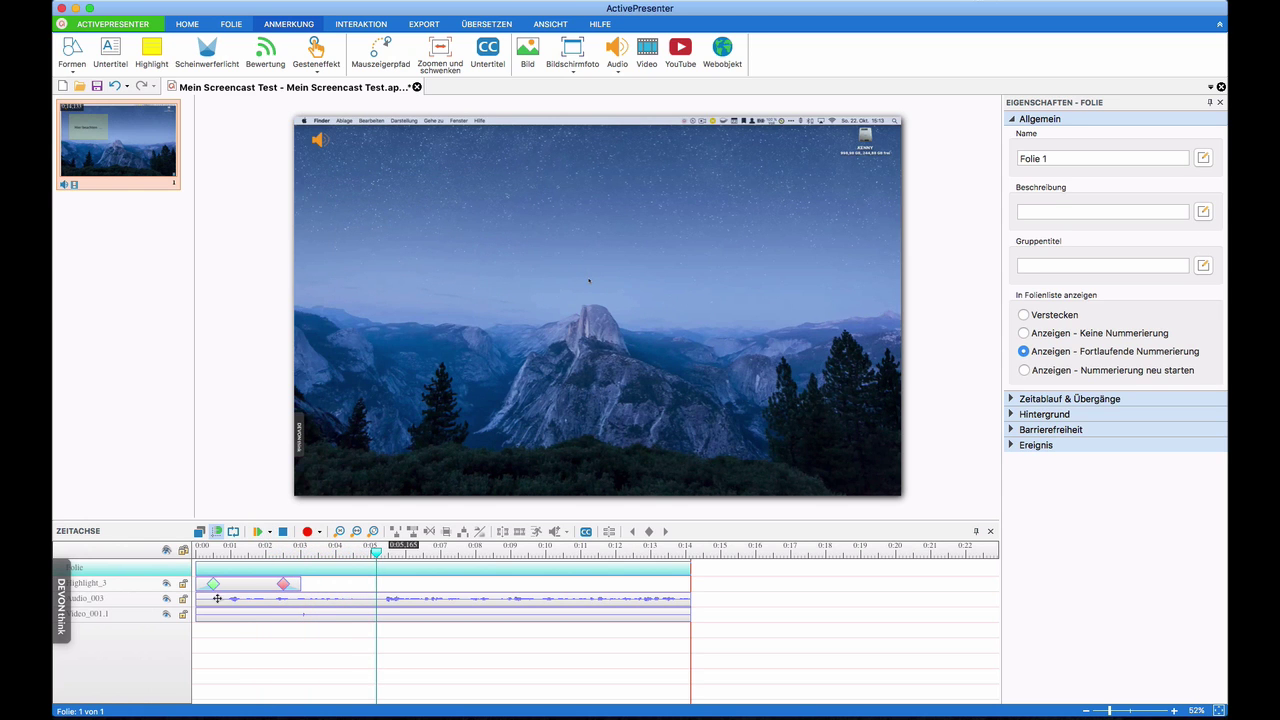
pyautogui.click(214, 552)
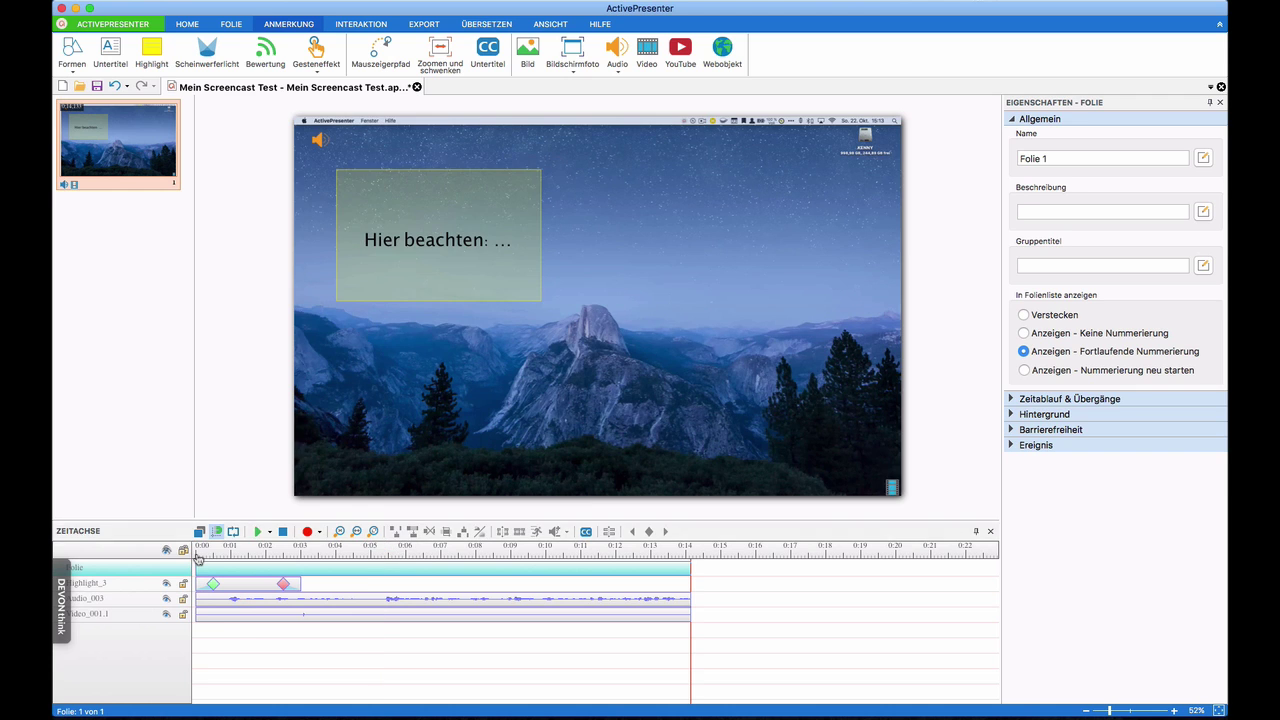
pyautogui.moveTo(218, 558); pyautogui.dragTo(323, 562)
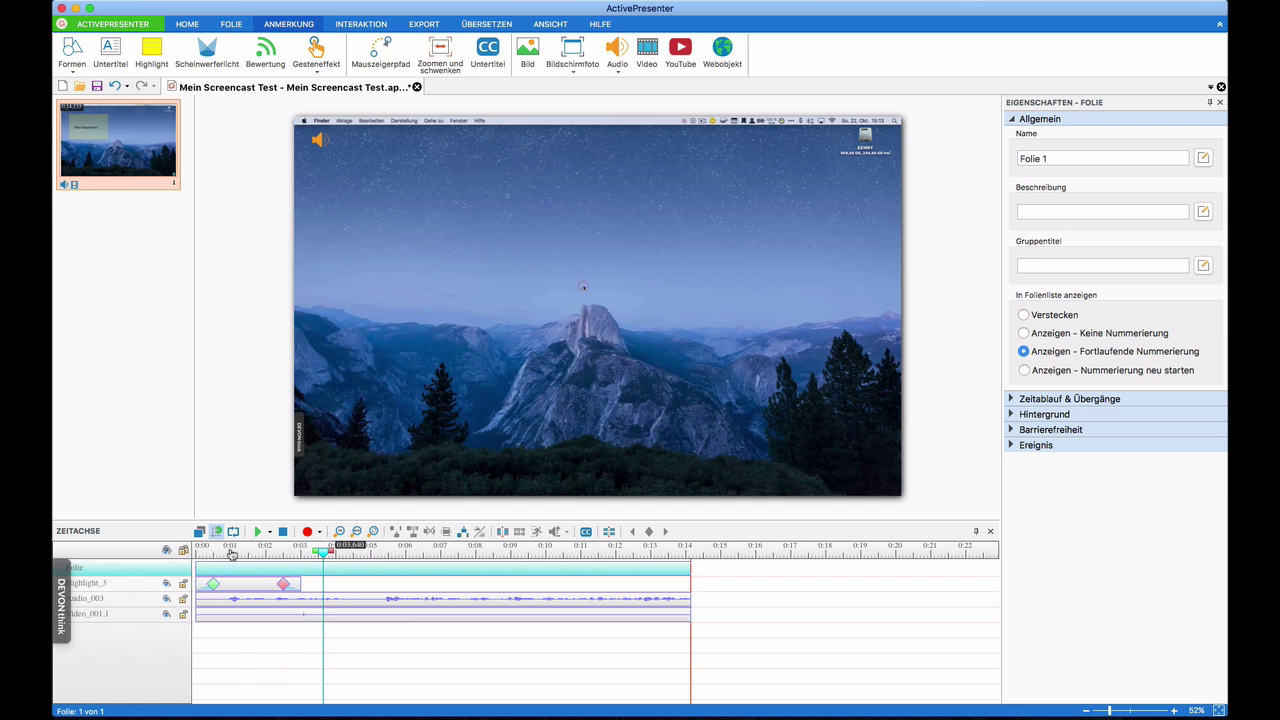
pyautogui.click(232, 554)
pyautogui.click(414, 554)
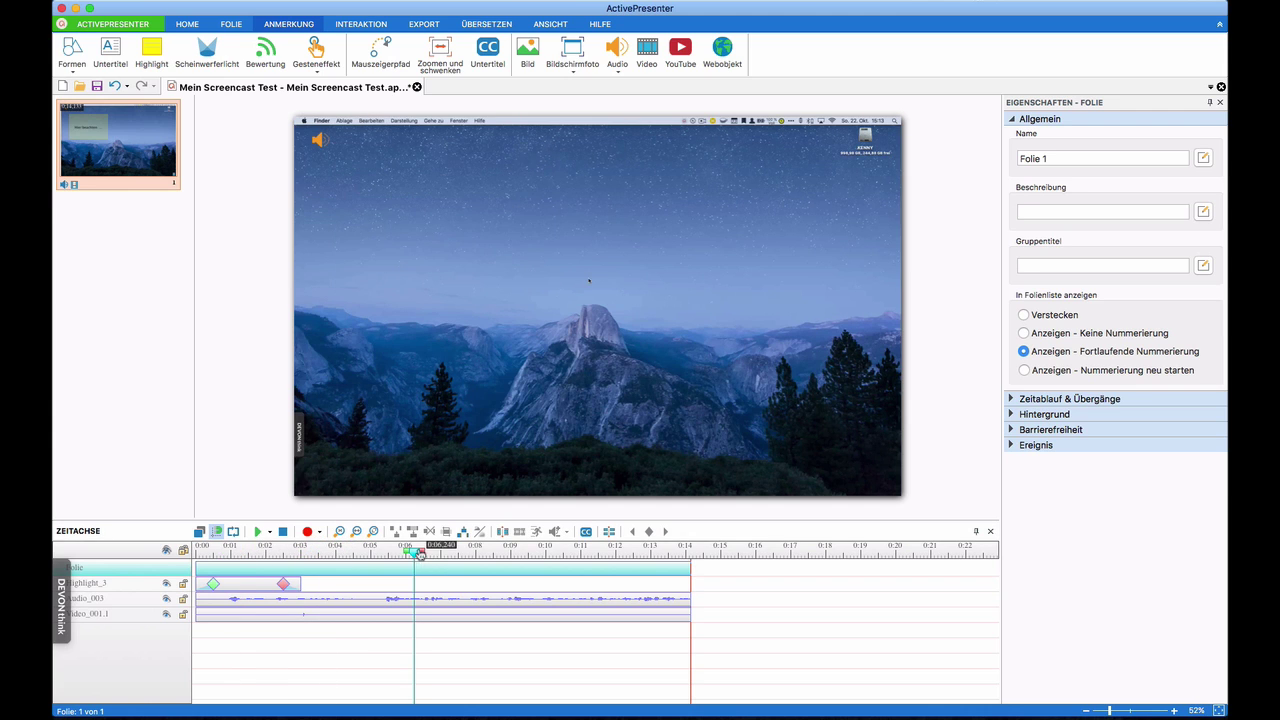
pyautogui.click(505, 554)
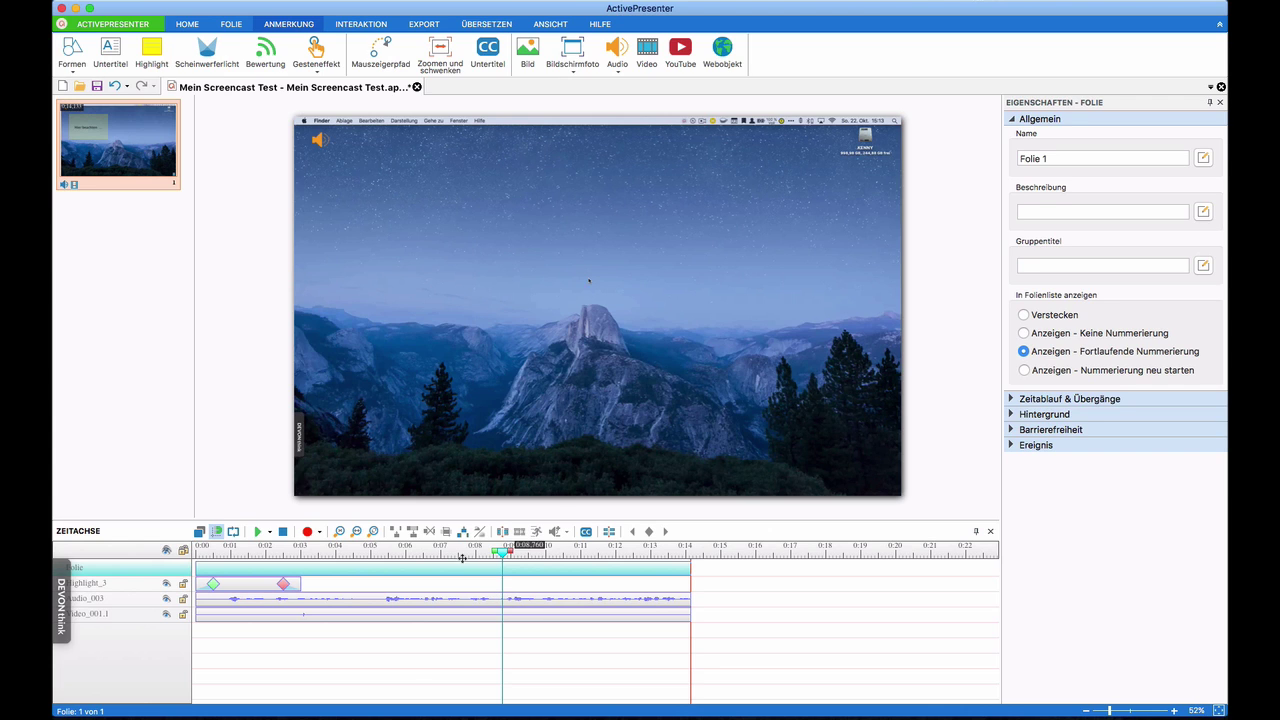
pyautogui.click(406, 554)
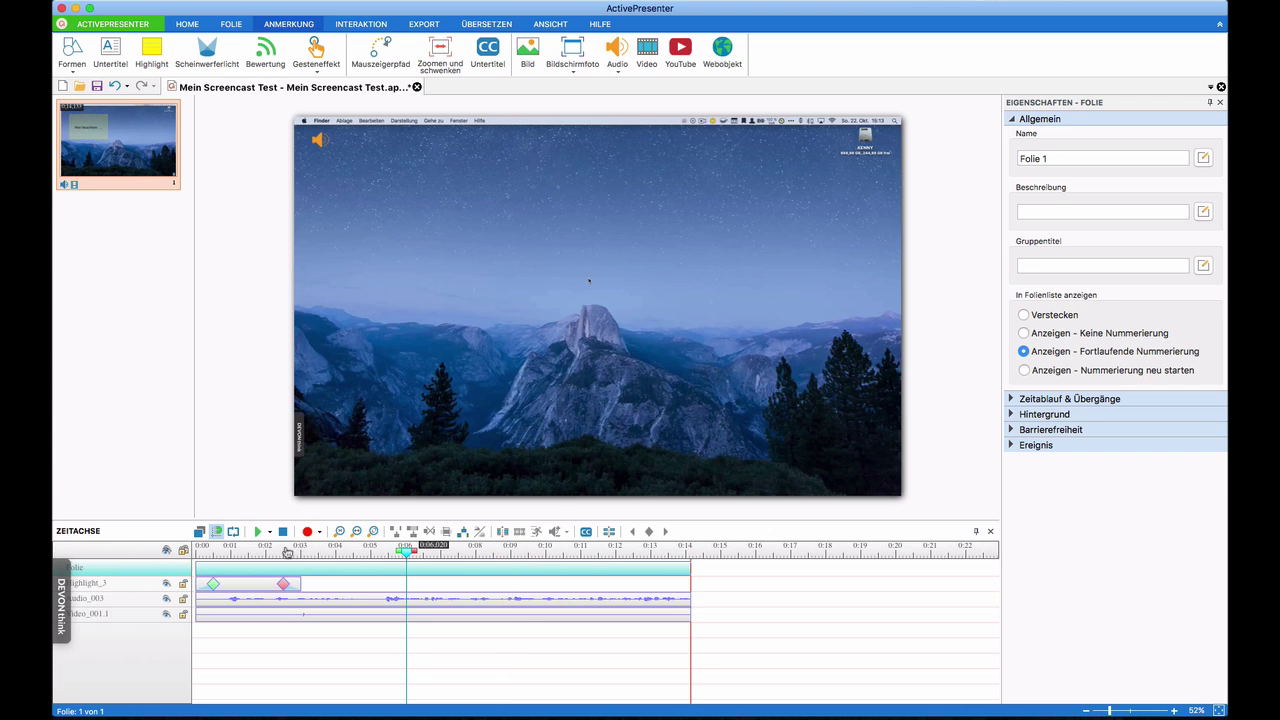
pyautogui.moveTo(221, 554); pyautogui.dragTo(260, 556)
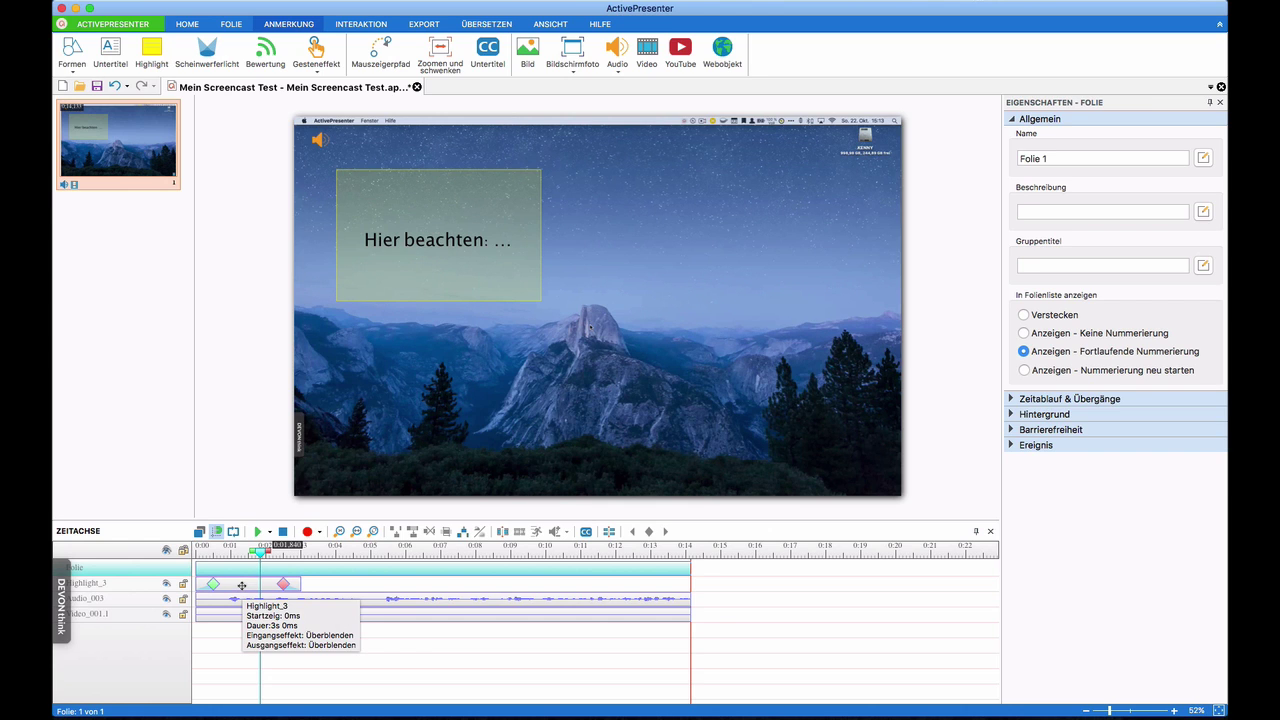
# Shift the highlight on the timeline so it starts at 3 seconds, and preview the new timing.
pyautogui.moveTo(241, 585); pyautogui.dragTo(347, 589)
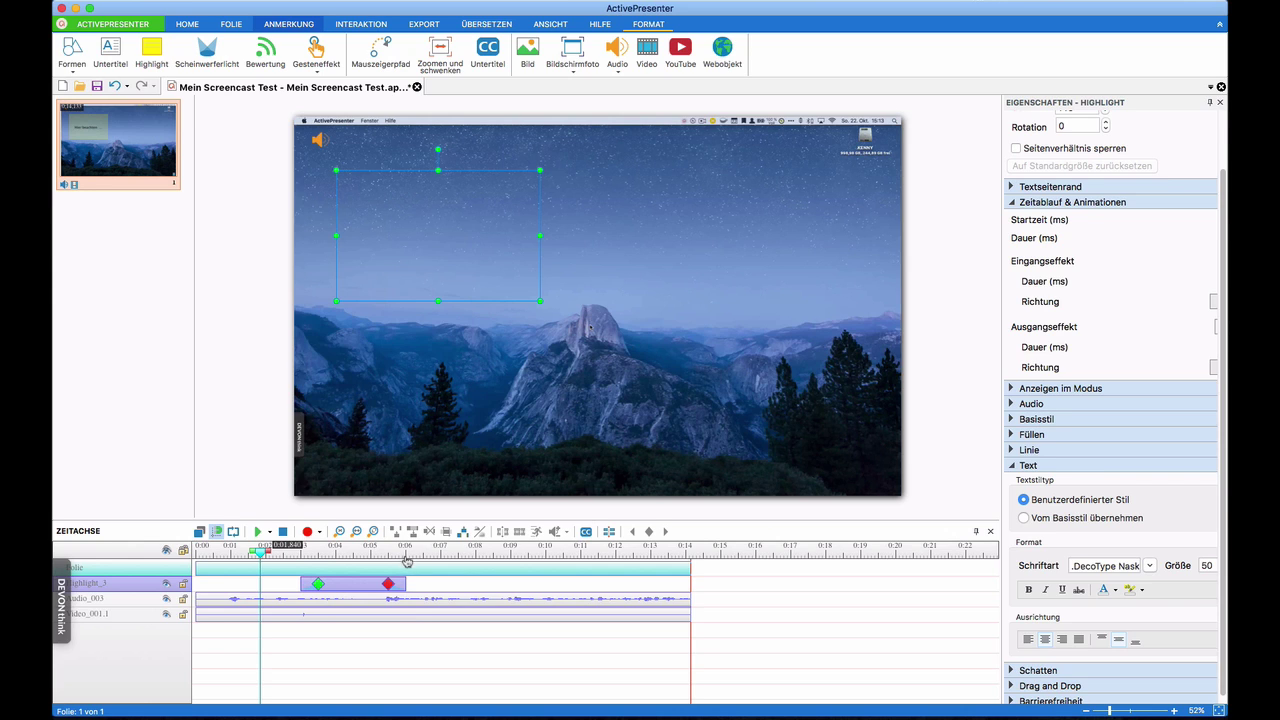
pyautogui.click(287, 557)
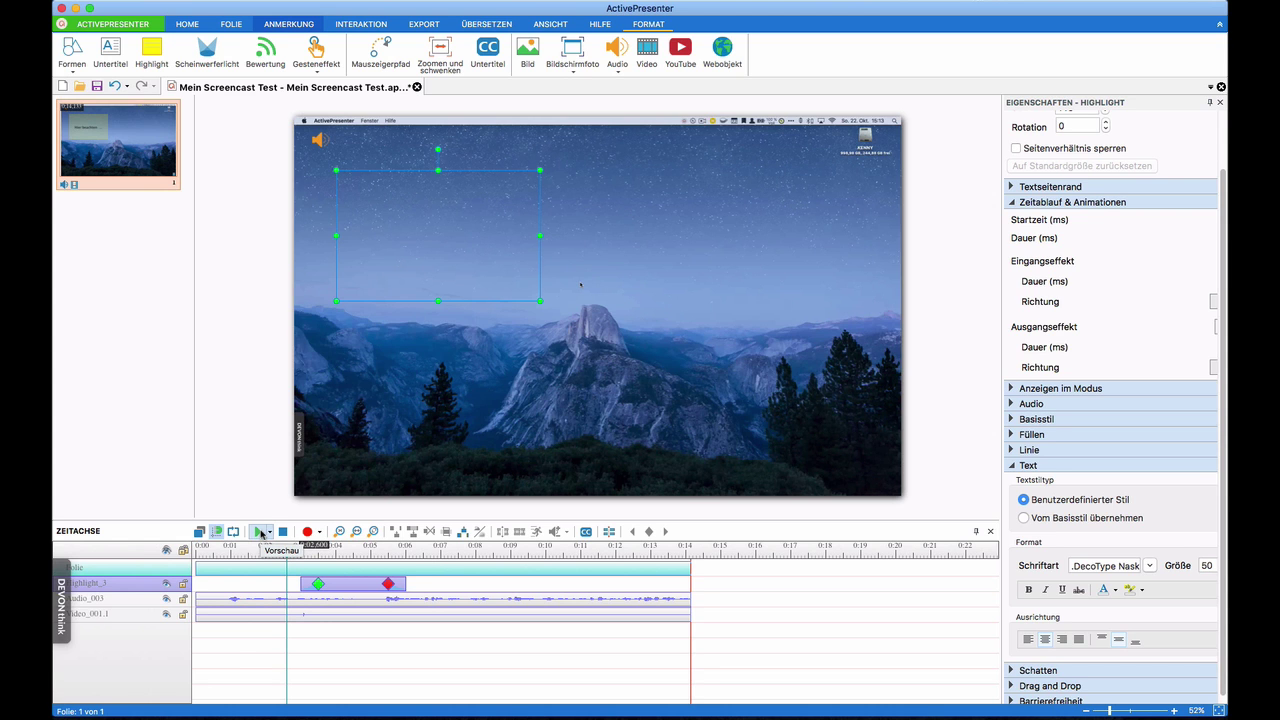
pyautogui.click(259, 532)
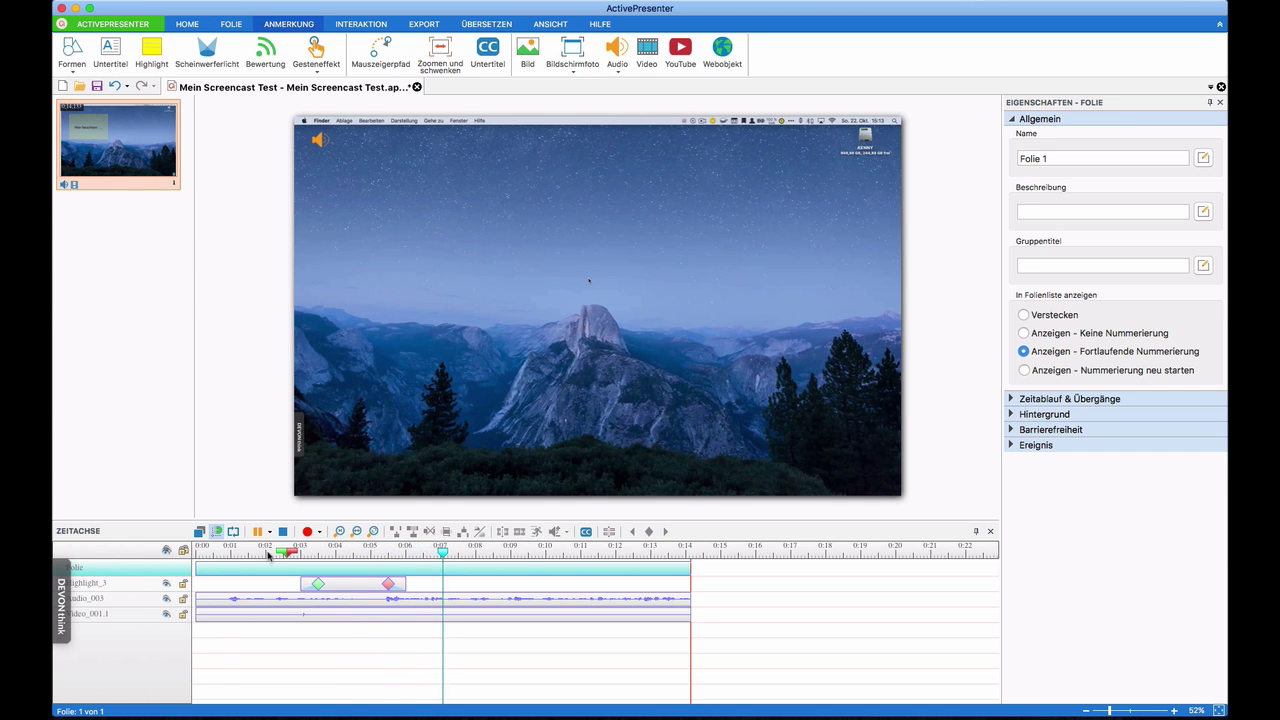
pyautogui.click(257, 532)
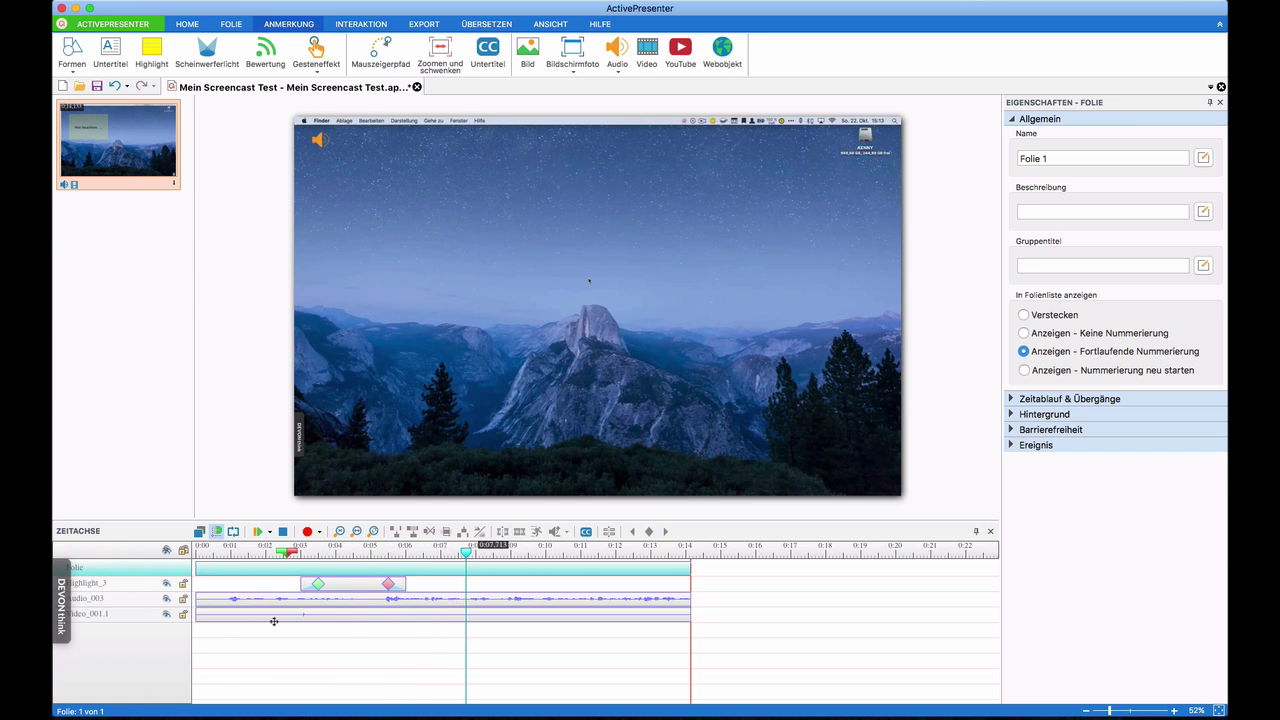
# Extend the highlight's duration on the timeline so it ends at 7 seconds.
pyautogui.click(407, 590)
pyautogui.moveTo(426, 585); pyautogui.dragTo(439, 586)
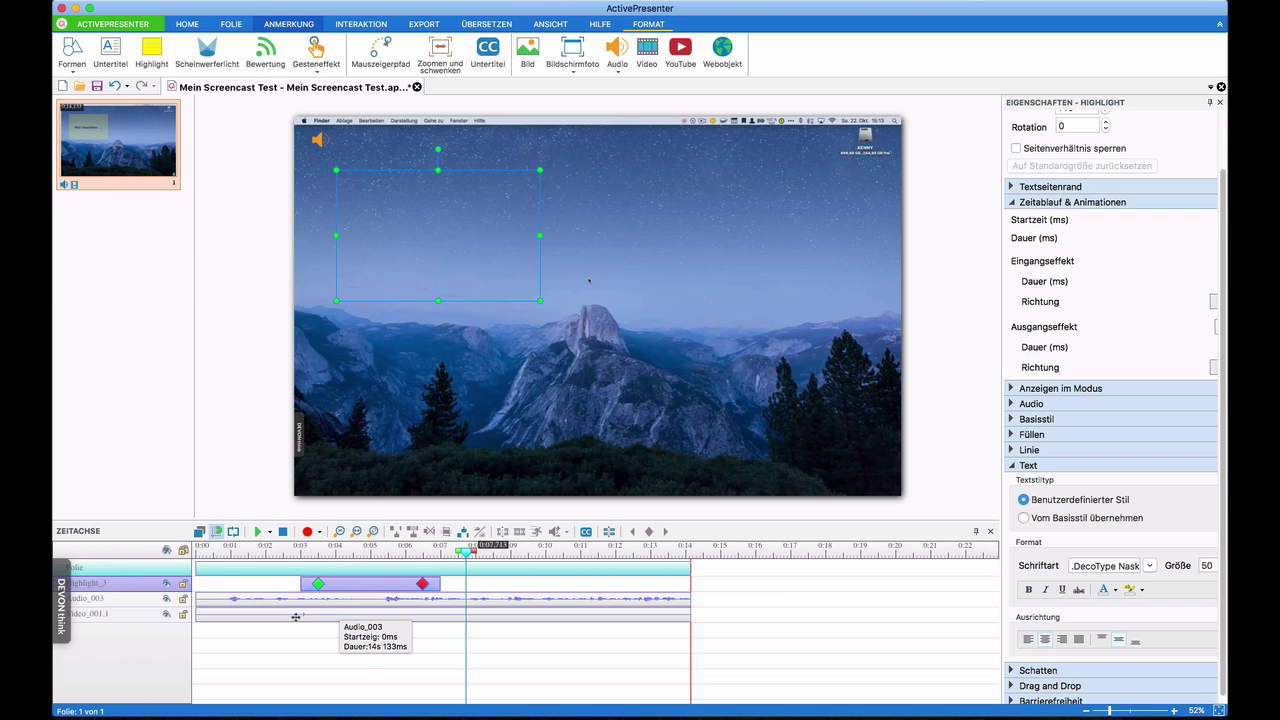
pyautogui.click(267, 340)
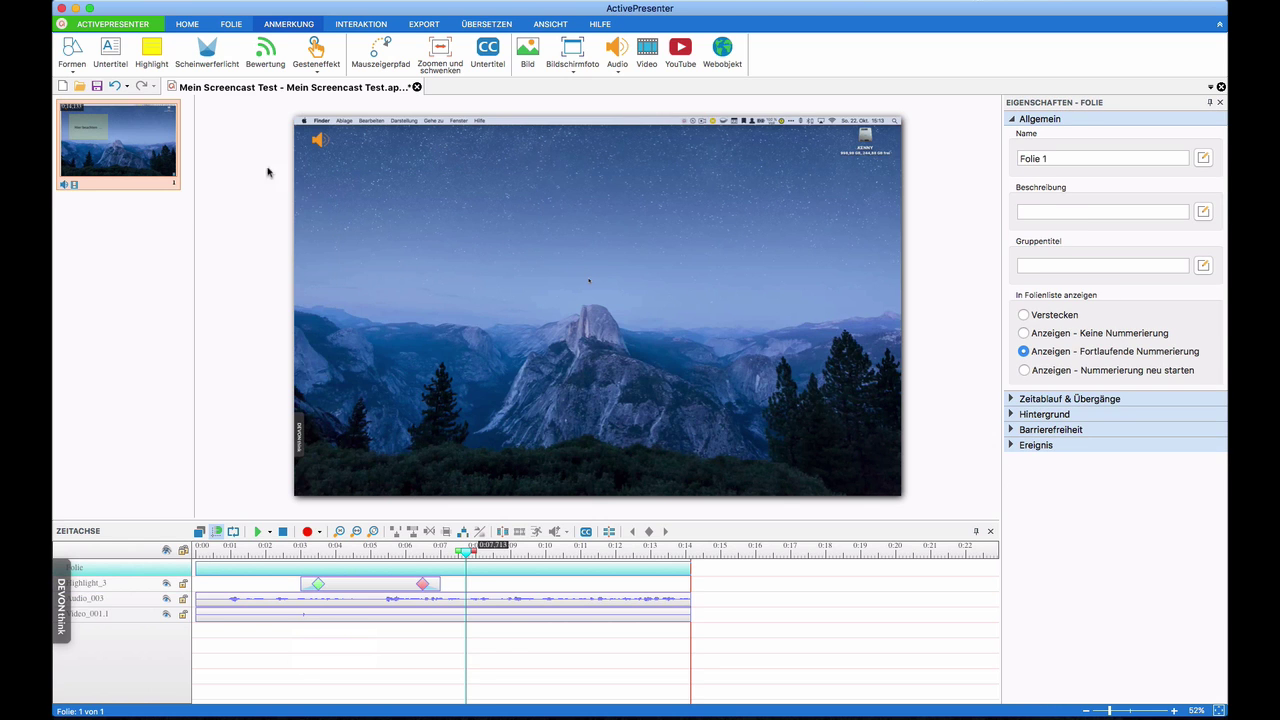
# Add a spotlight about 534 by 350 pixels over the mountain peak, starting at about 7.7 seconds.
pyautogui.click(207, 52)
pyautogui.moveTo(358, 173); pyautogui.dragTo(737, 385)
pyautogui.moveTo(665, 334); pyautogui.dragTo(593, 352)
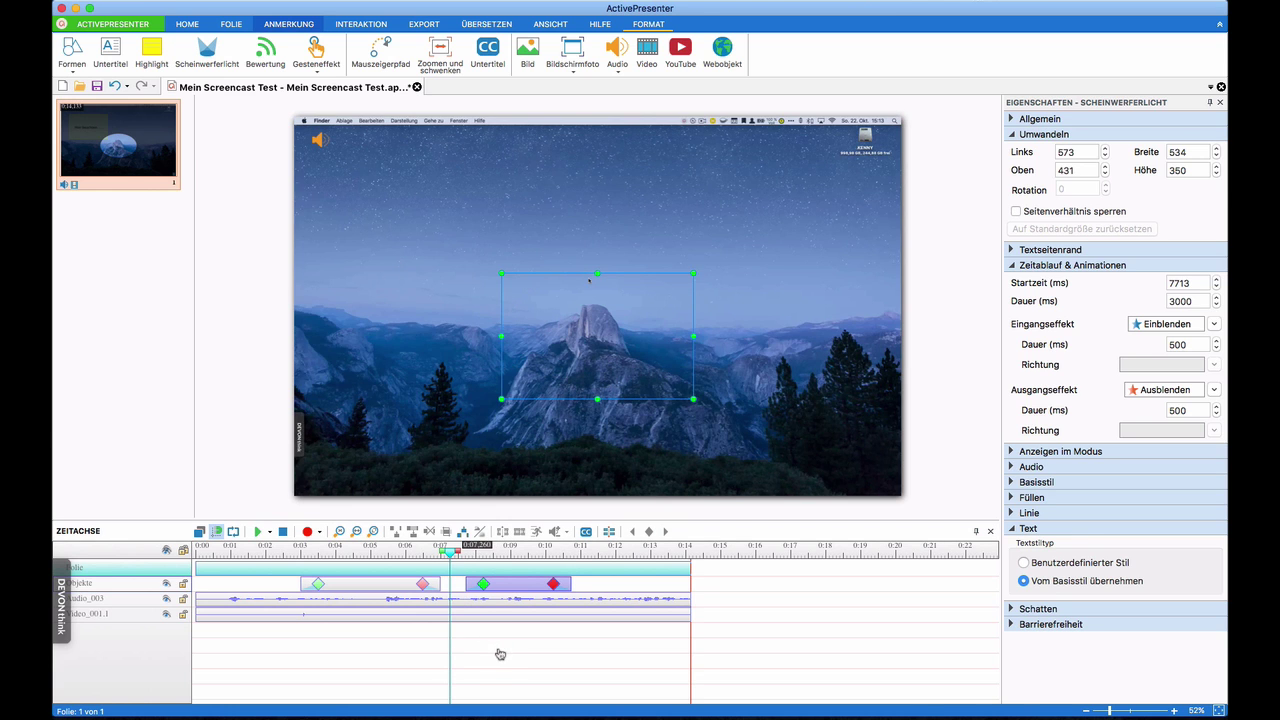
# Preview the spotlight effect and select the spotlight on the slide at about 9.4 seconds.
pyautogui.press('space')
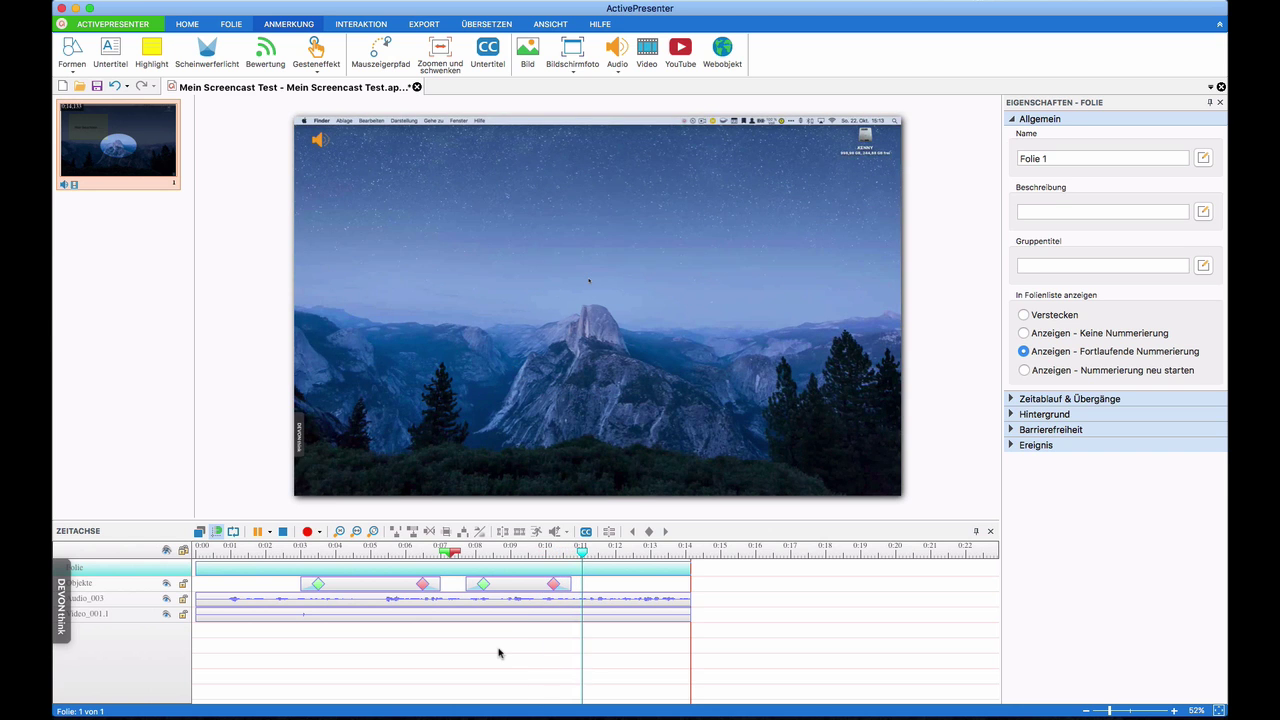
pyautogui.press('space')
pyautogui.click(527, 550)
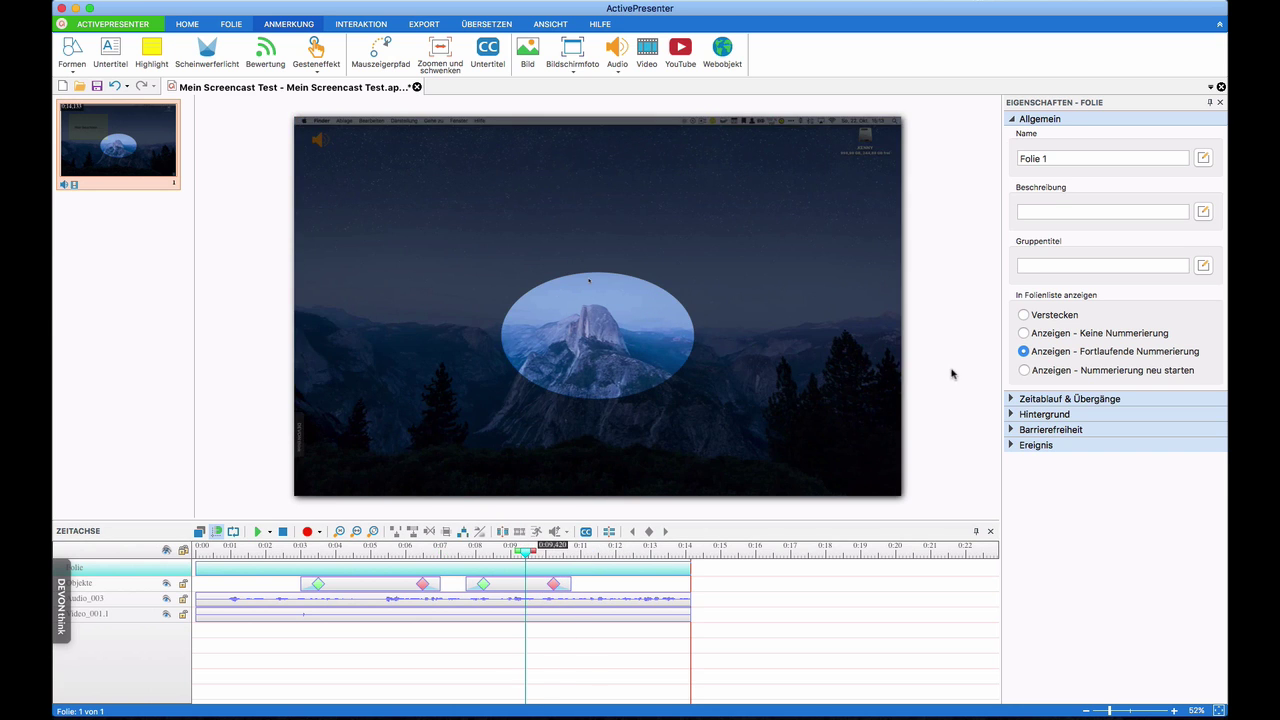
pyautogui.click(609, 385)
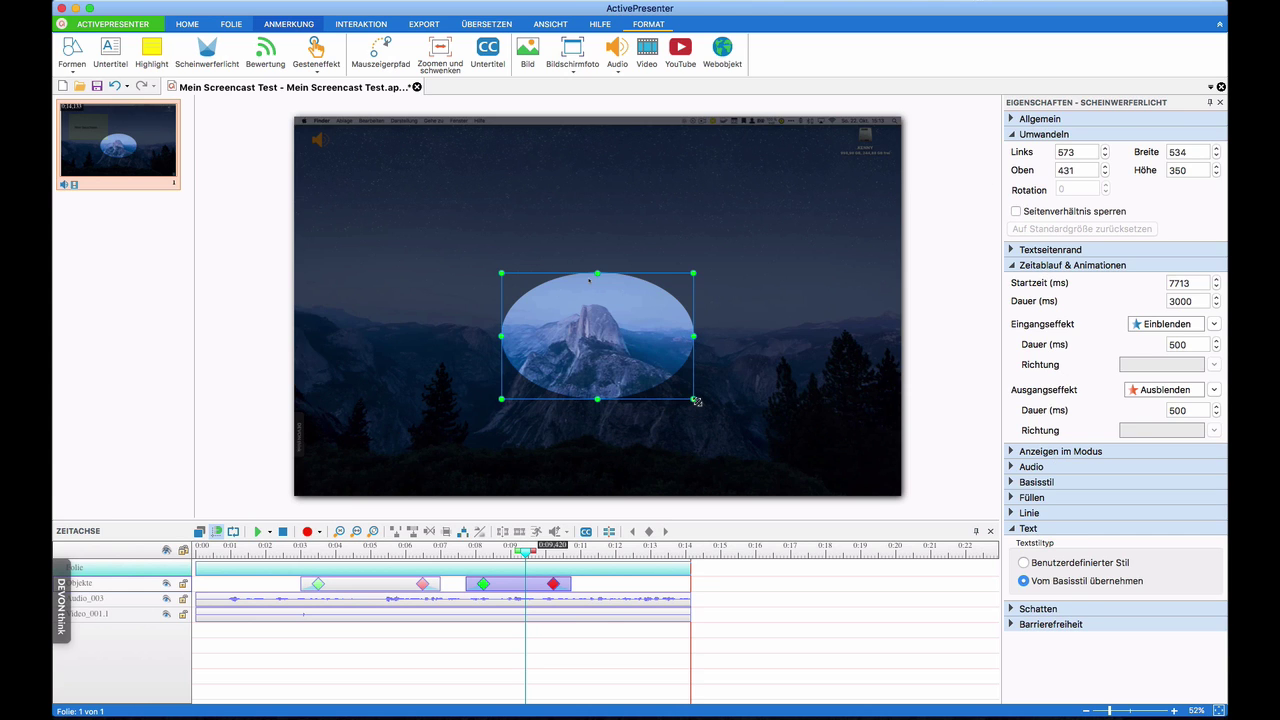
# Resize the spotlight over the mountain peak to about 468 by 311 pixels and check its display mode settings.
pyautogui.moveTo(696, 401); pyautogui.dragTo(670, 385)
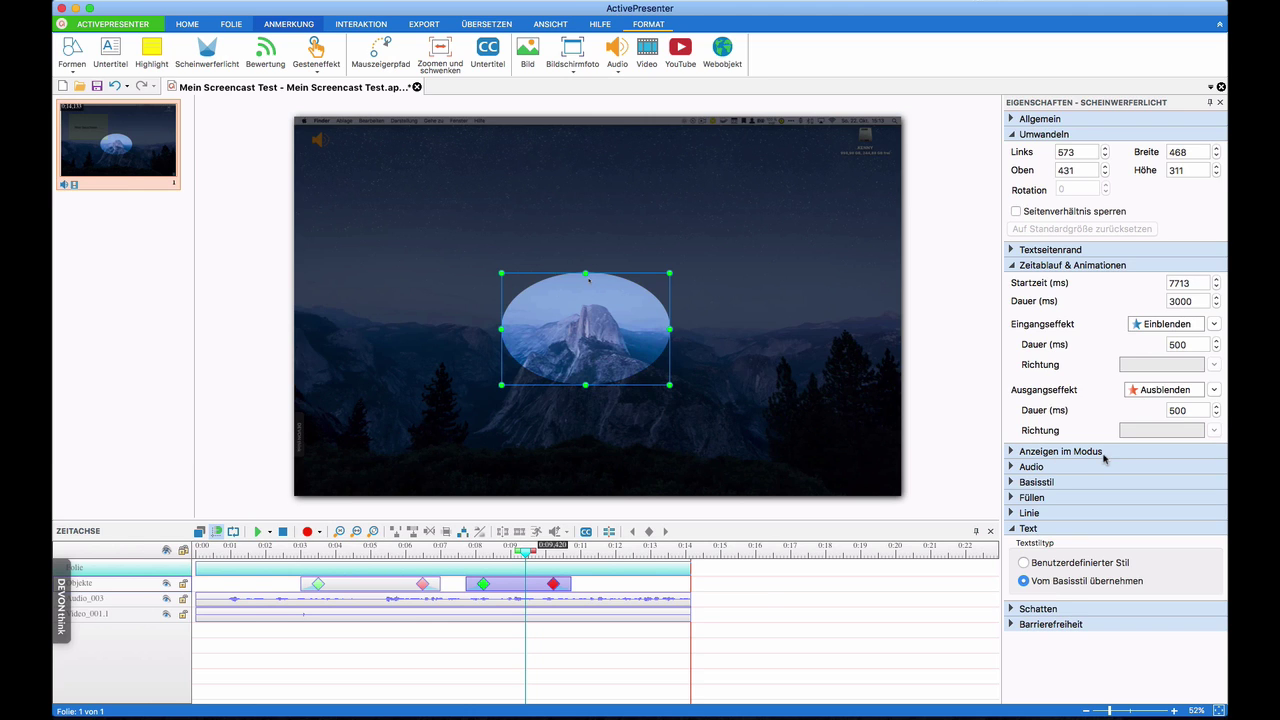
pyautogui.click(1012, 451)
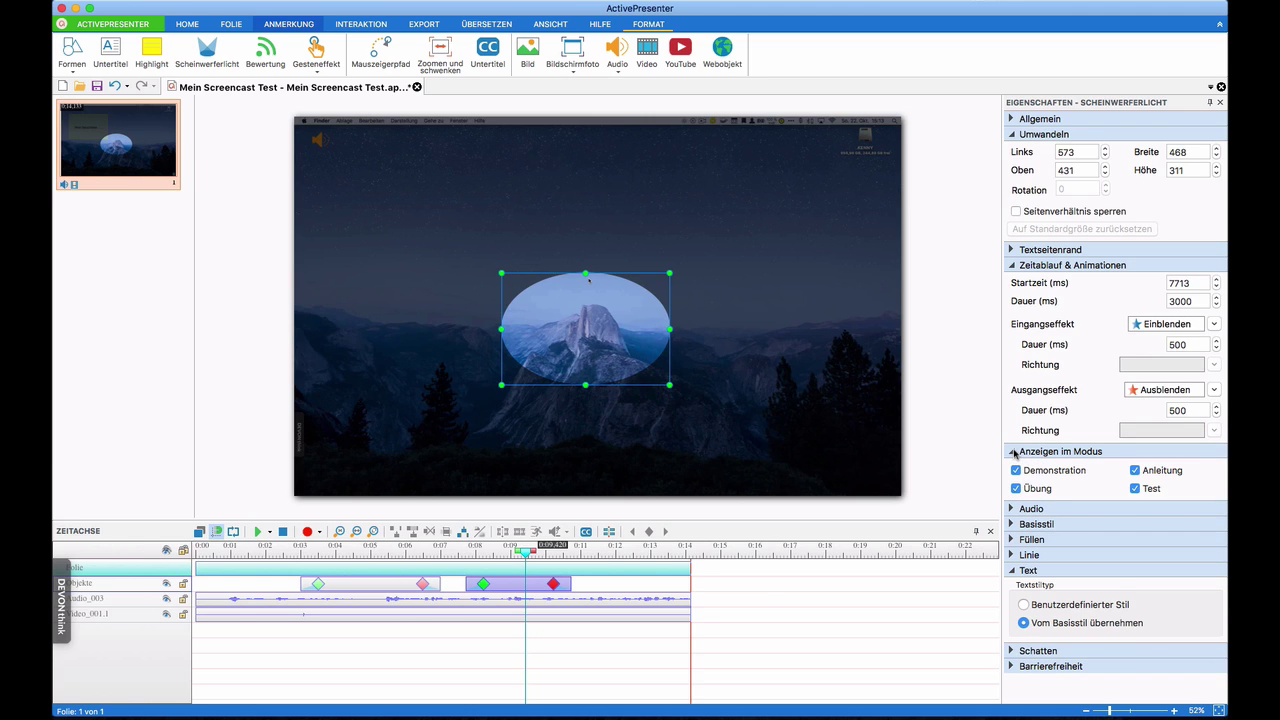
pyautogui.click(1014, 452)
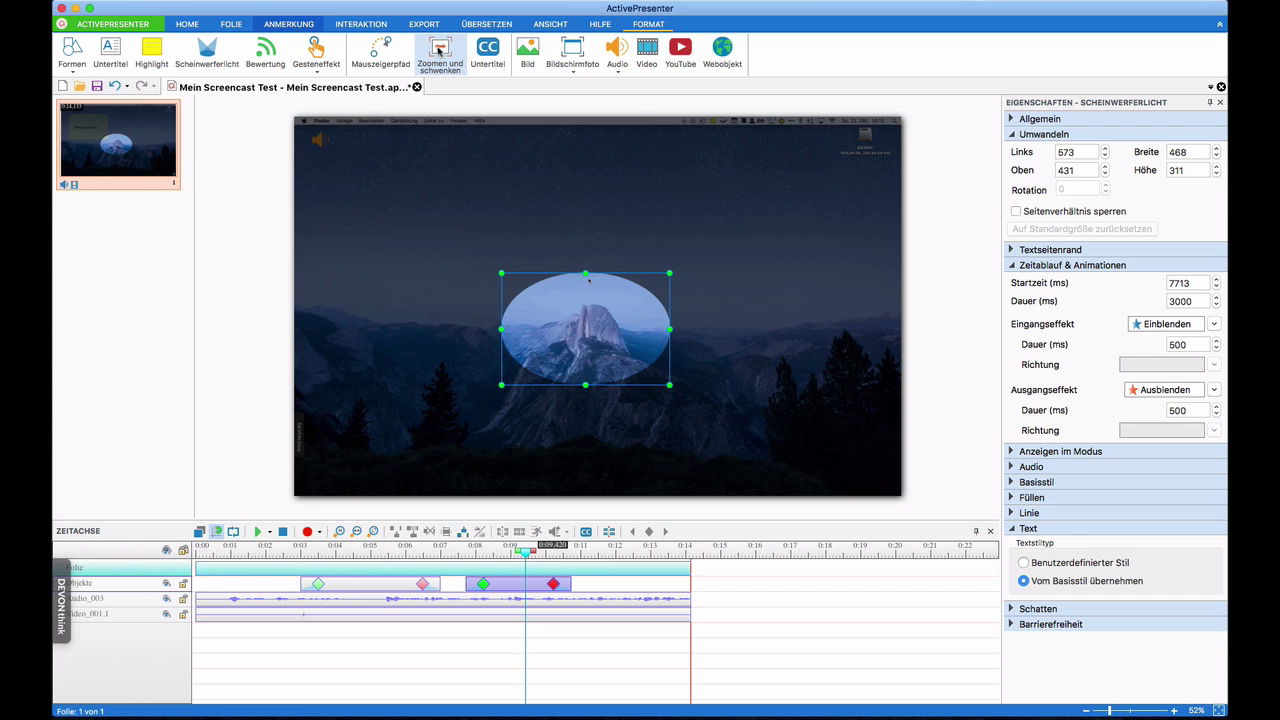
# Add a zoom-and-pan effect on the slide's upper-left quarter, starting at about 1.2 seconds, and preview it.
pyautogui.click(221, 551)
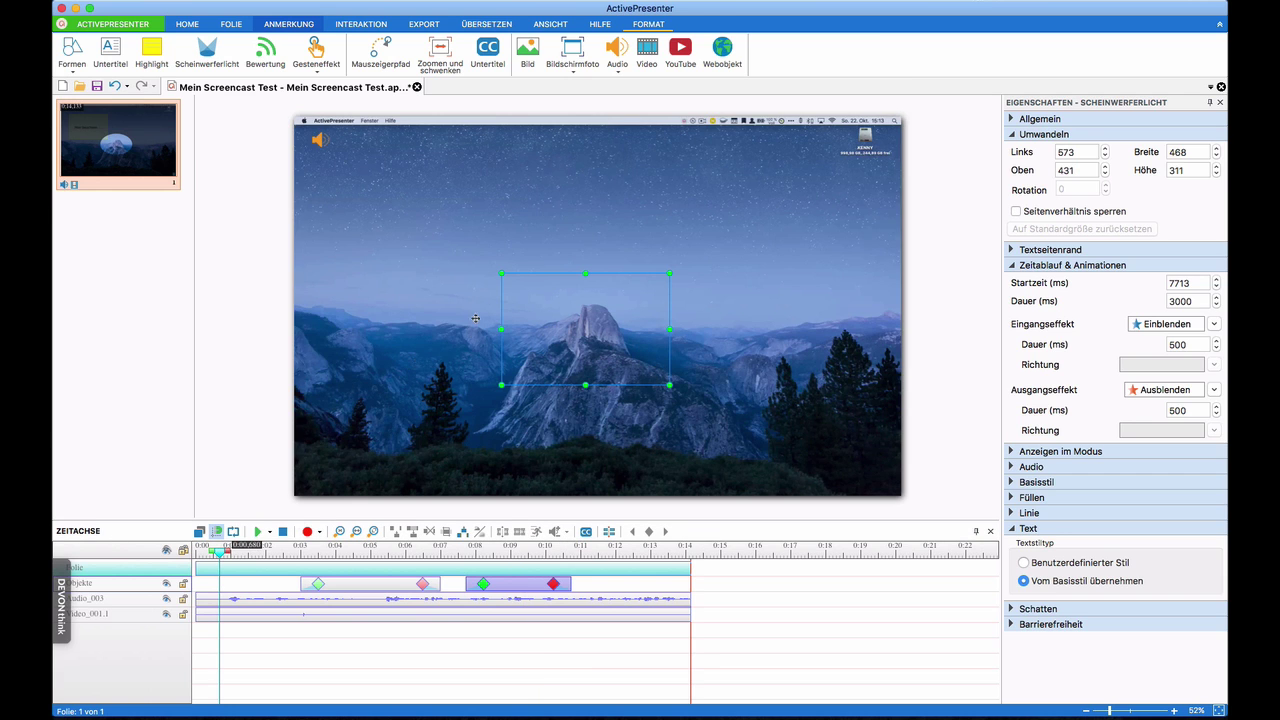
pyautogui.click(446, 52)
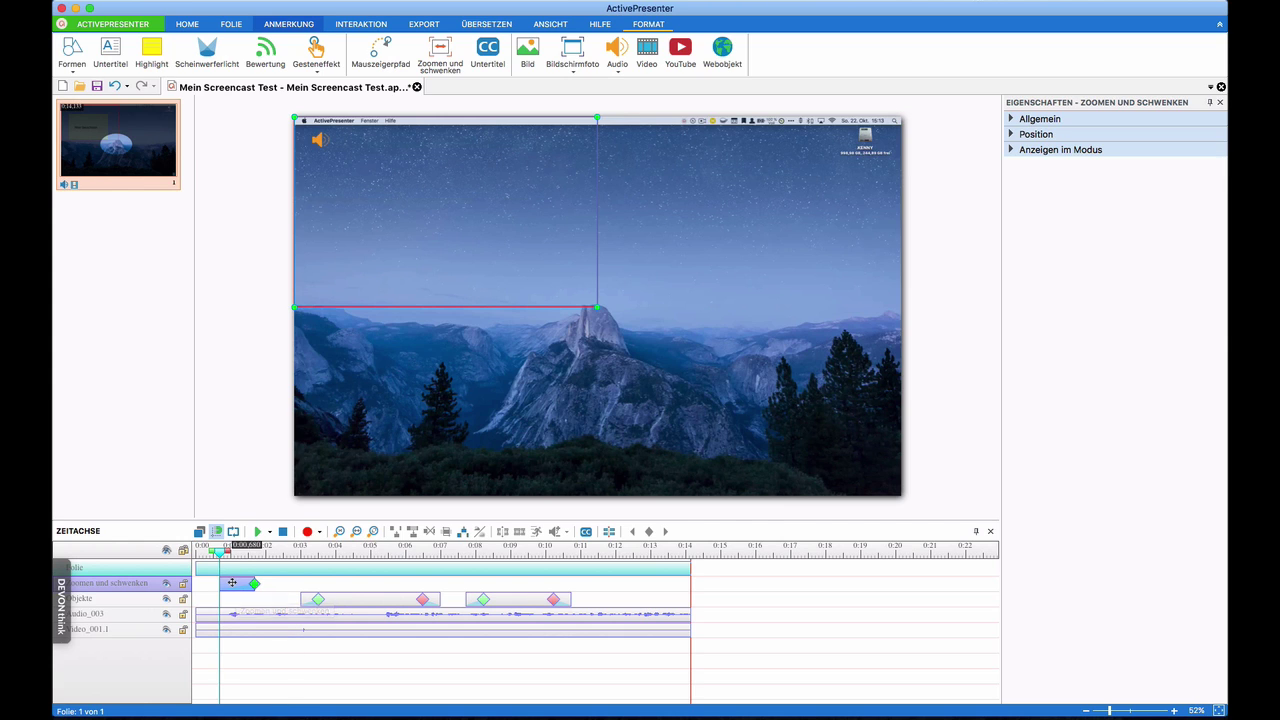
pyautogui.moveTo(239, 582); pyautogui.dragTo(257, 582)
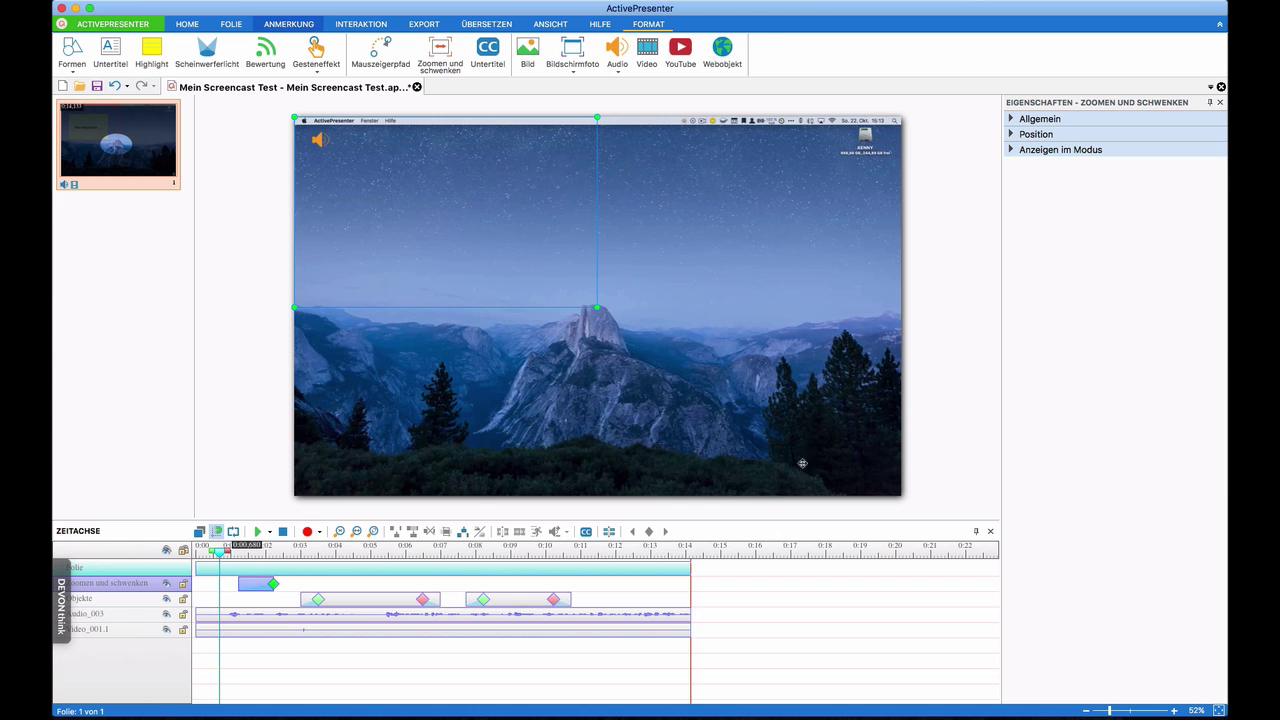
pyautogui.click(259, 532)
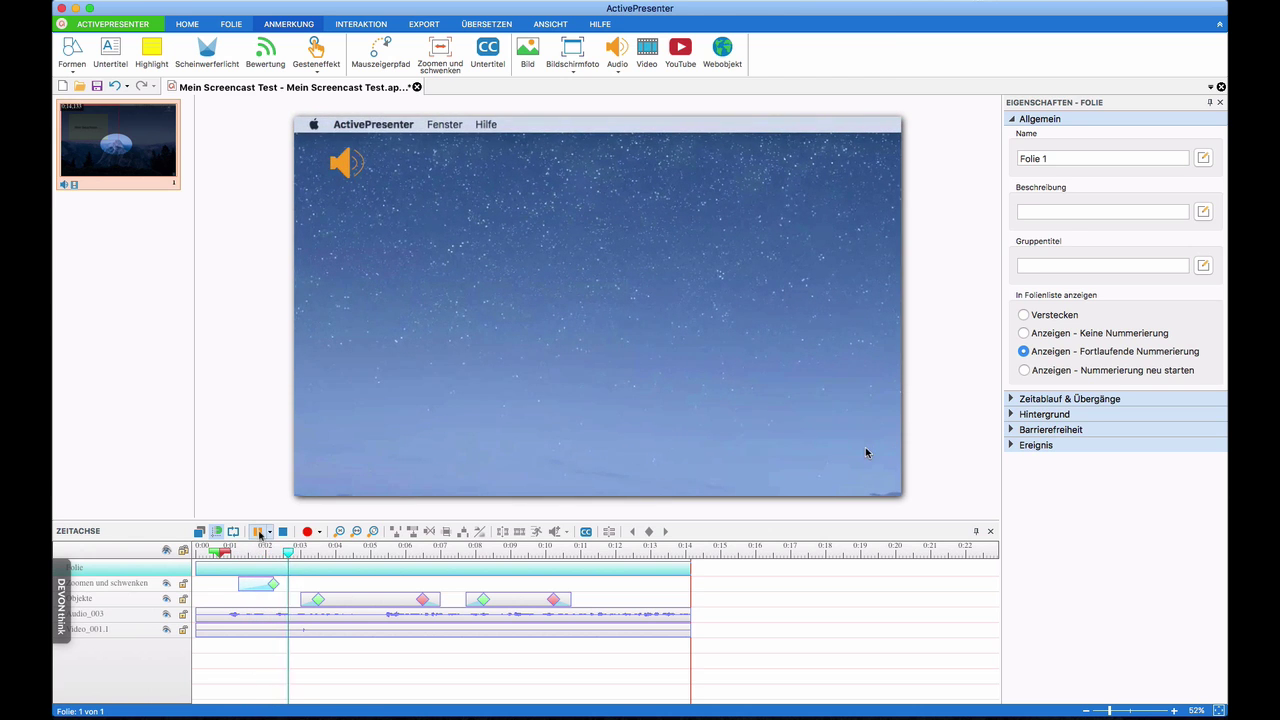
pyautogui.click(259, 532)
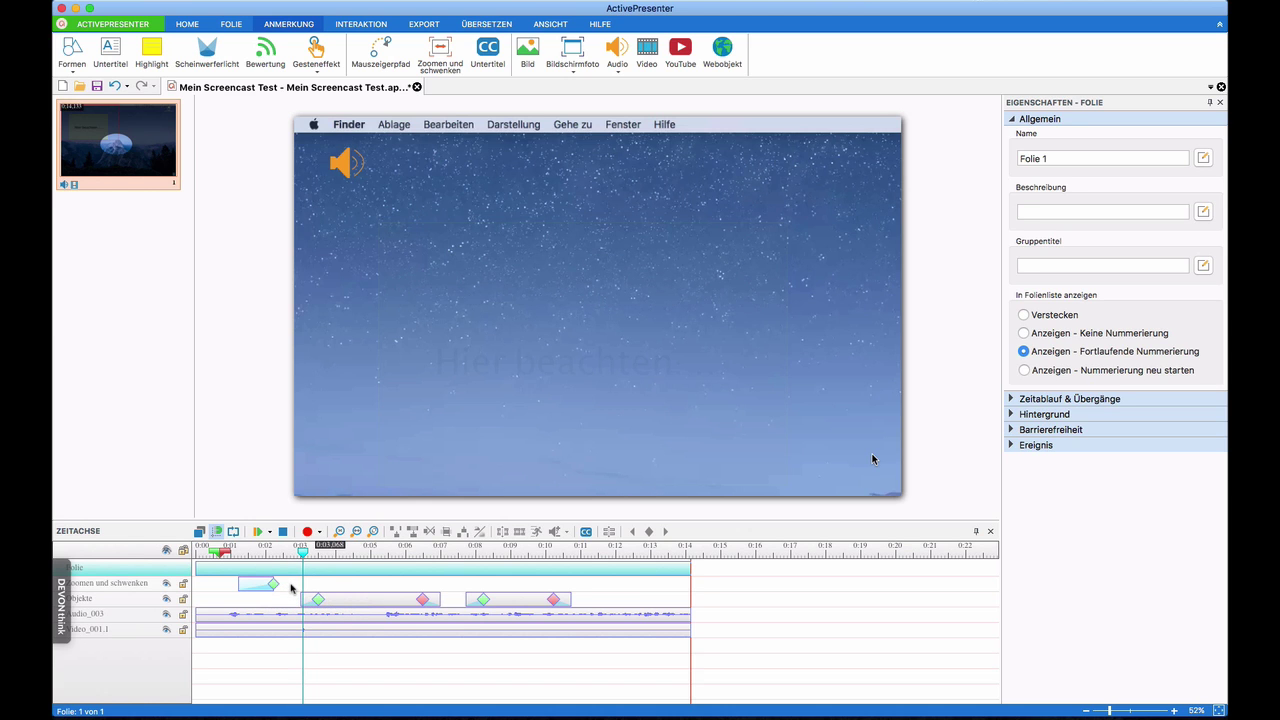
# Add a second zoom-and-pan effect at about 2.7 seconds that zooms back out to the full slide, and preview both effects.
pyautogui.moveTo(305, 557)
pyautogui.mouseDown()
pyautogui.moveTo(284, 560)
pyautogui.moveTo(298, 562)
pyautogui.mouseUp()
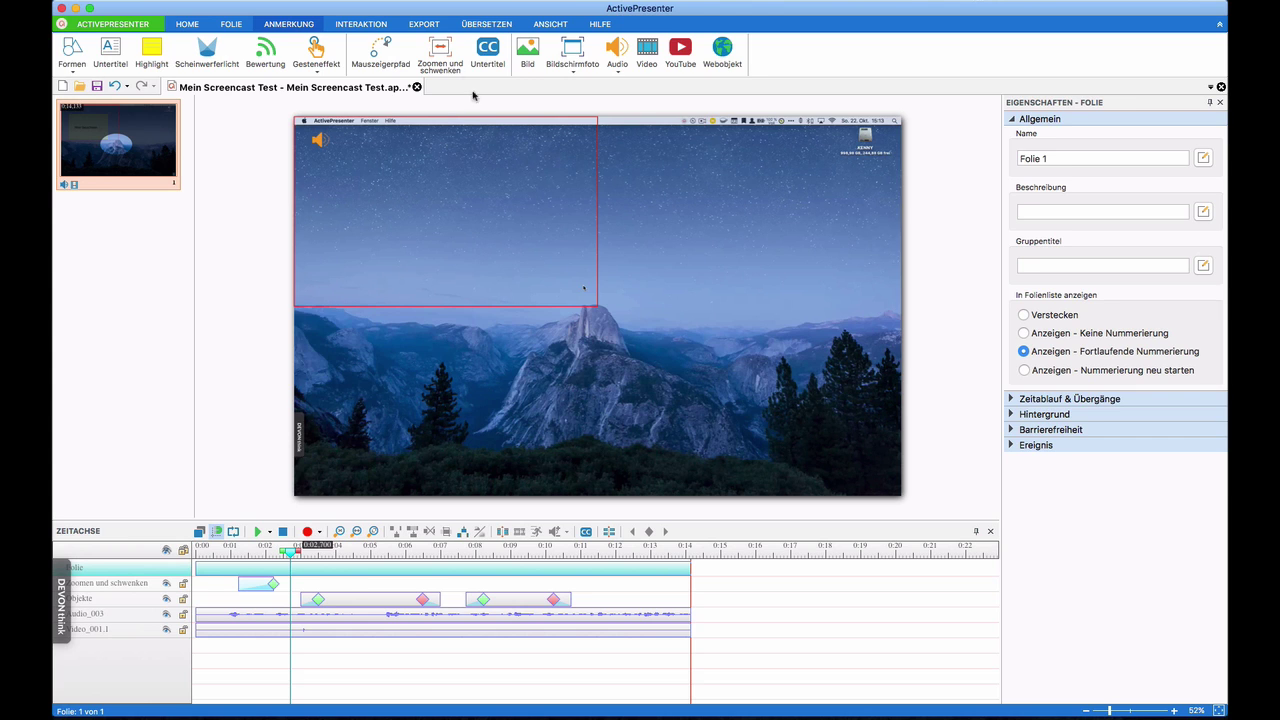
pyautogui.click(445, 50)
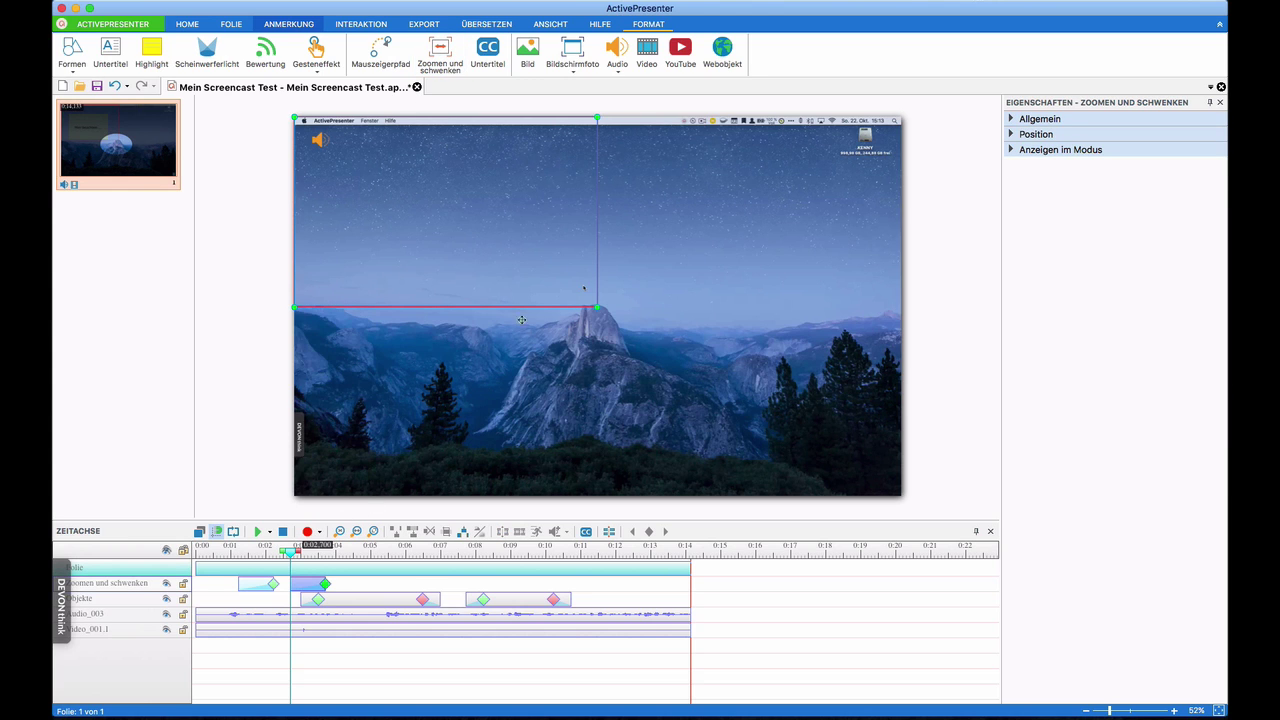
pyautogui.moveTo(598, 309); pyautogui.dragTo(929, 499)
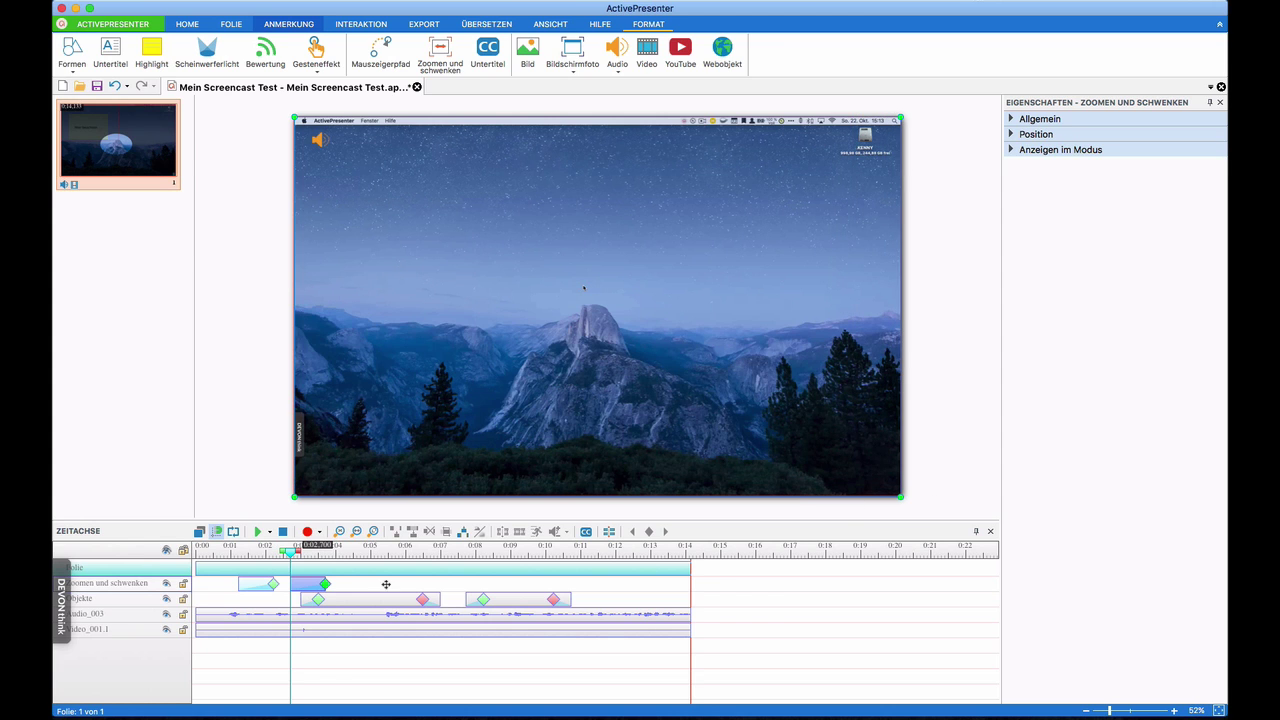
pyautogui.click(229, 550)
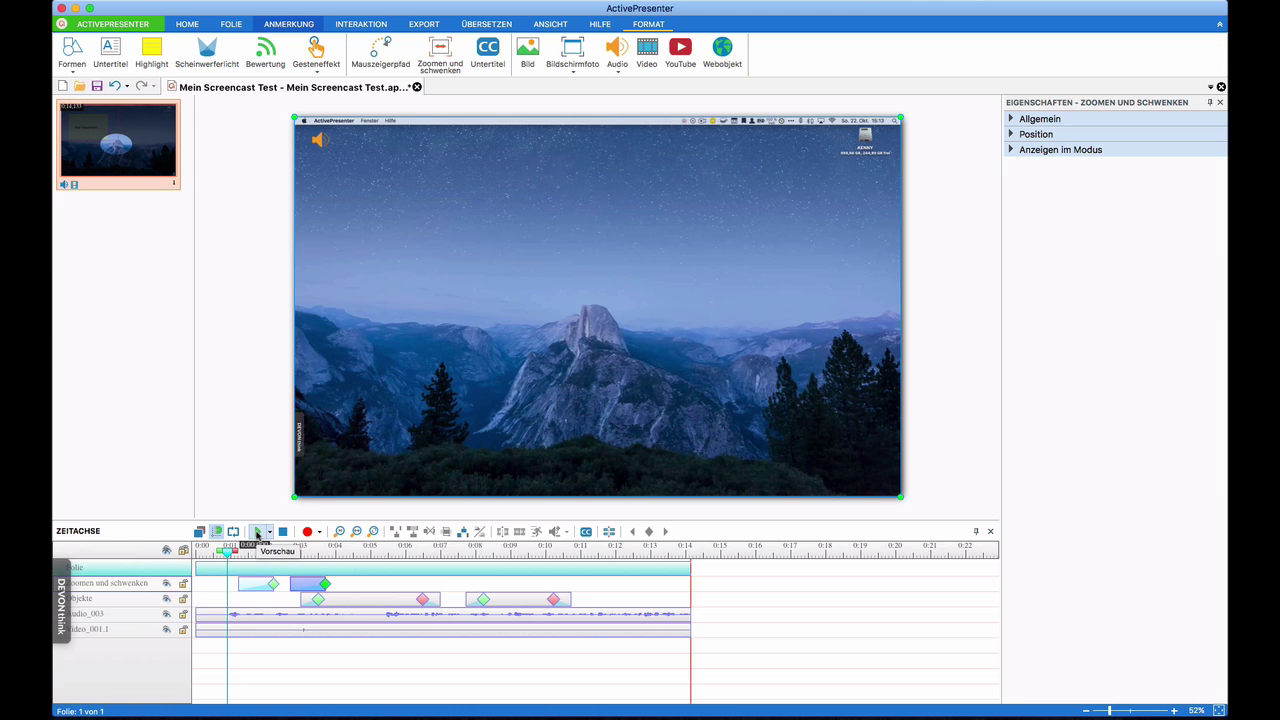
pyautogui.click(257, 533)
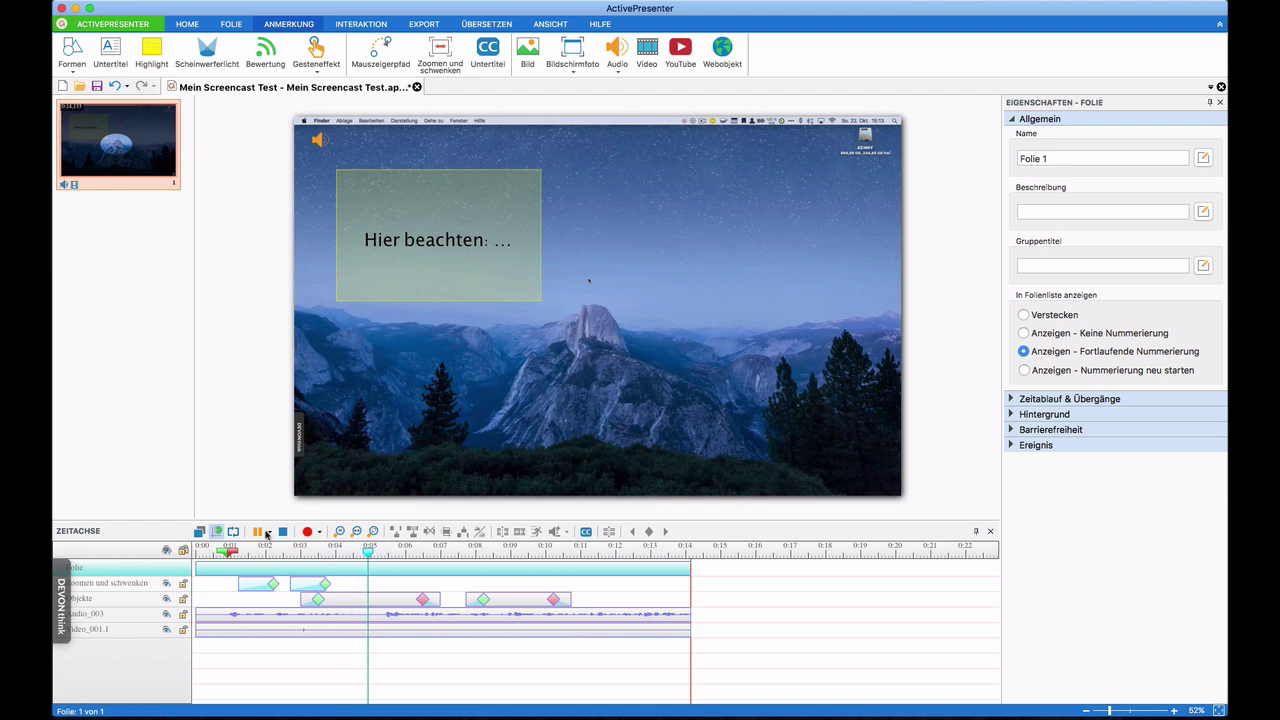
pyautogui.click(257, 532)
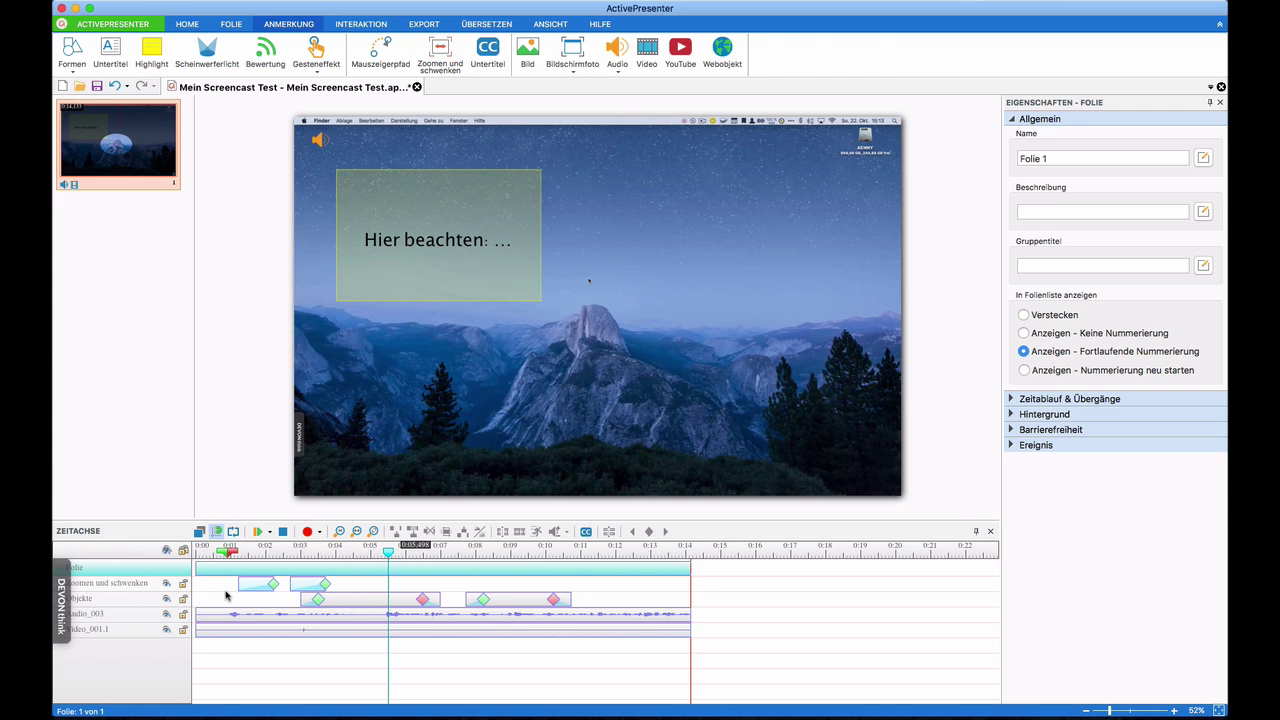
# Record an additional slide into the project using the software demonstration profile and the built-in microphone.
pyautogui.click(253, 289)
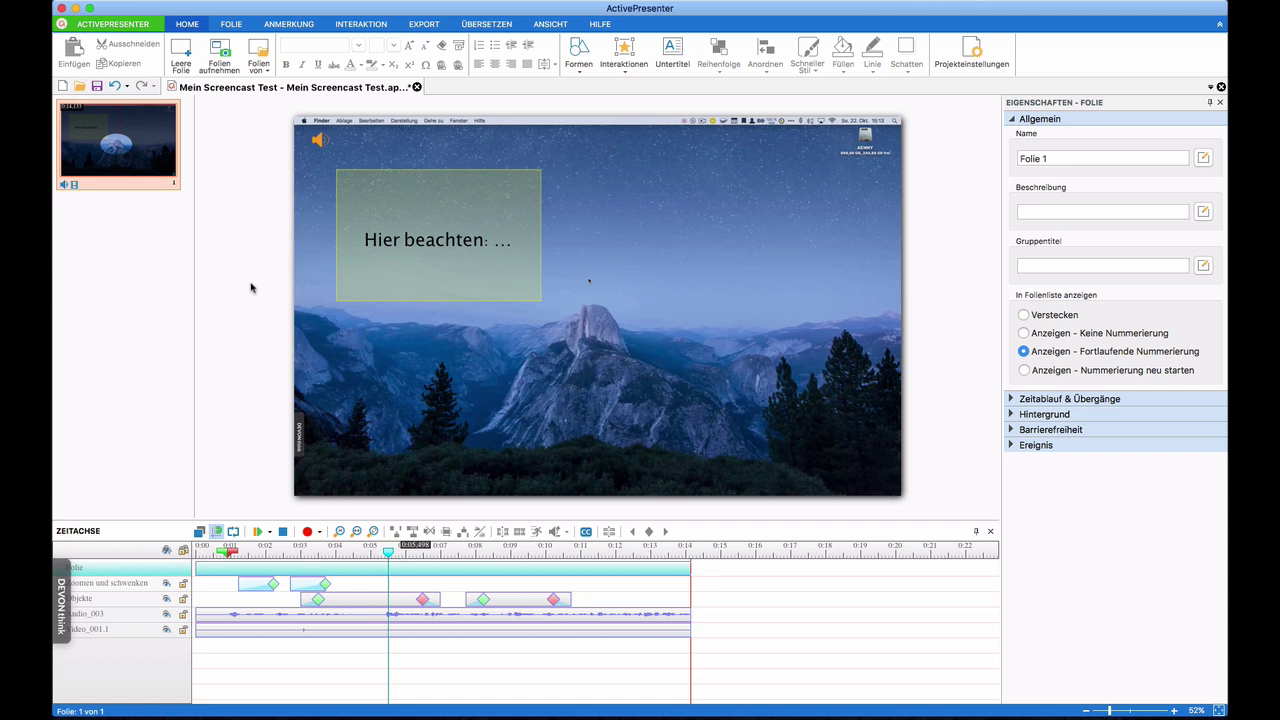
pyautogui.click(221, 61)
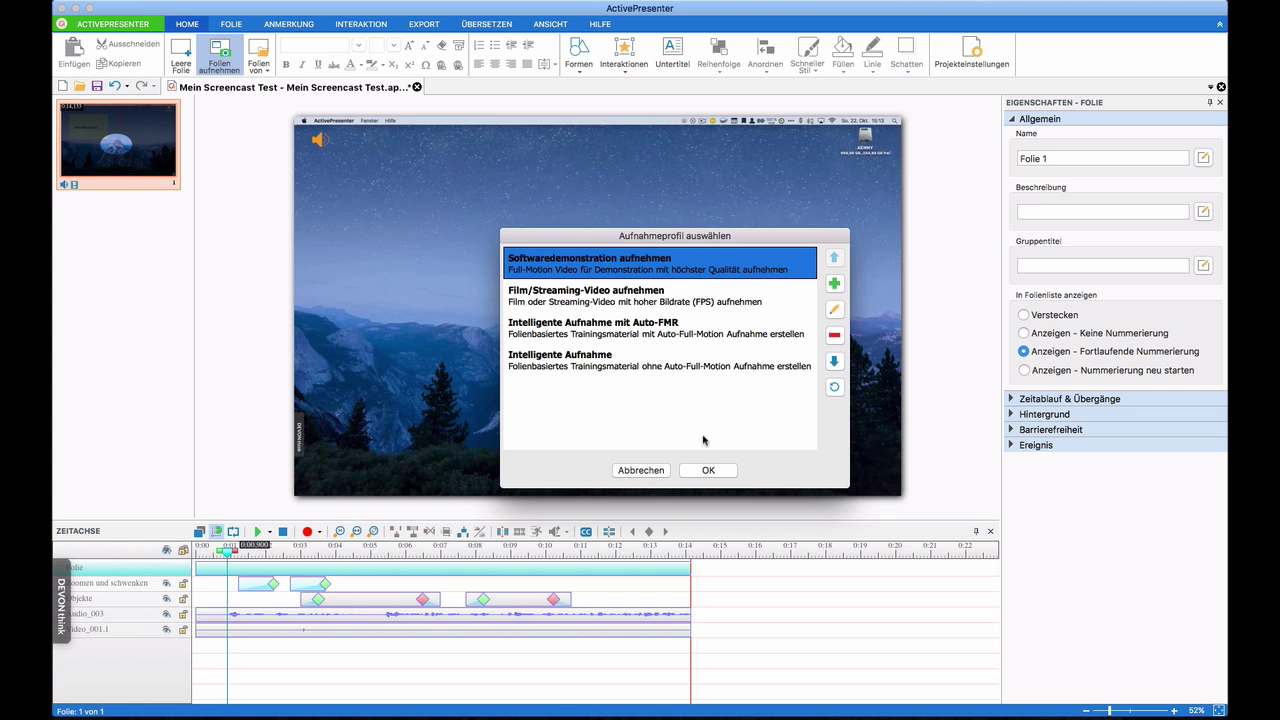
pyautogui.click(709, 470)
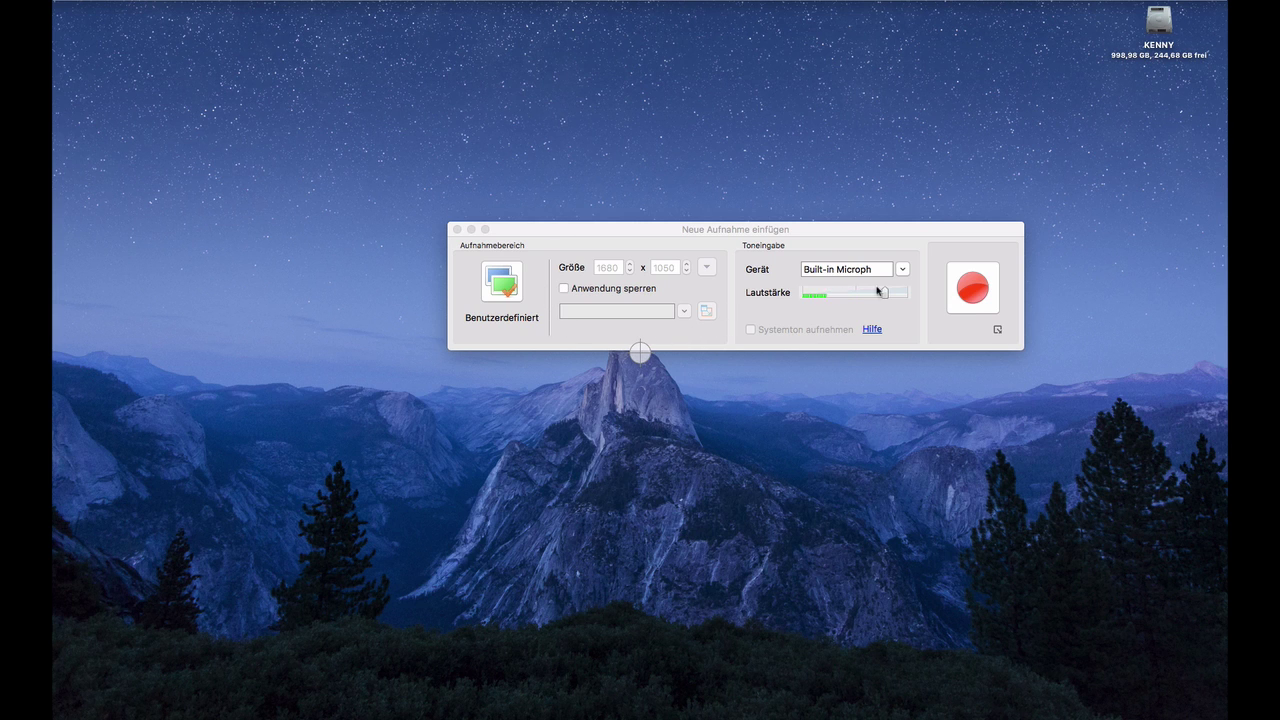
pyautogui.click(972, 288)
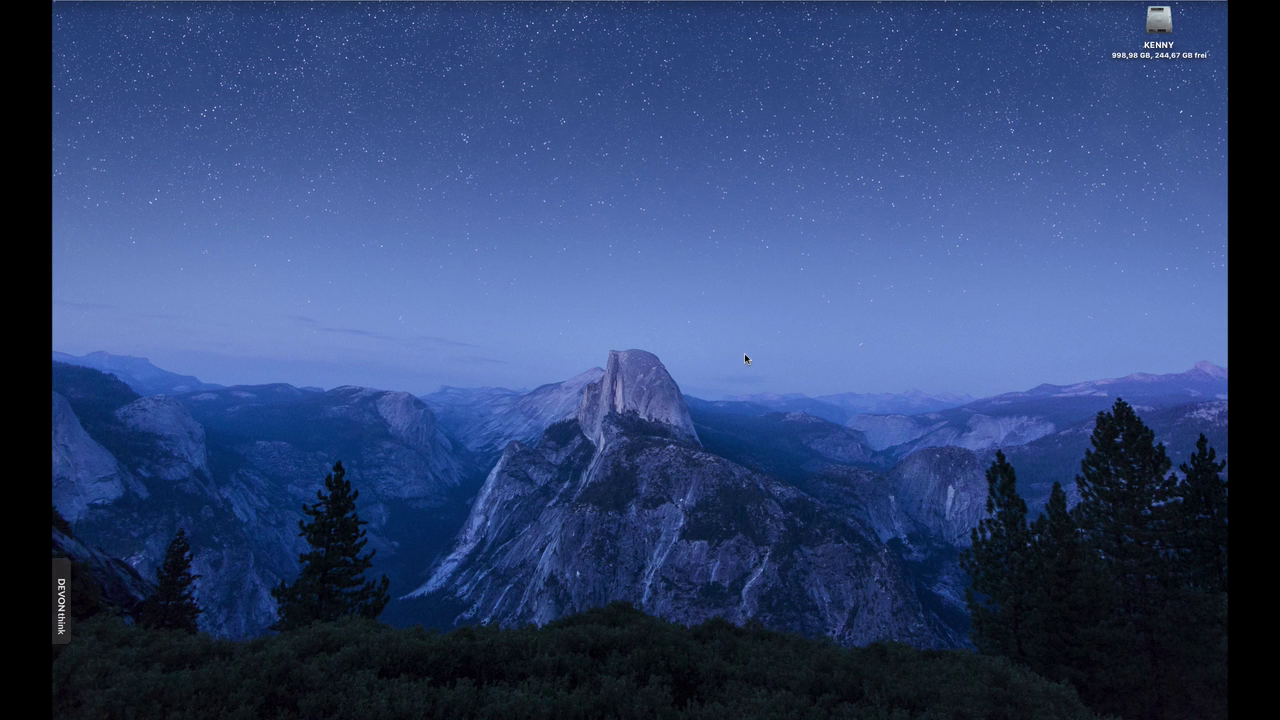
pyautogui.press('Return')
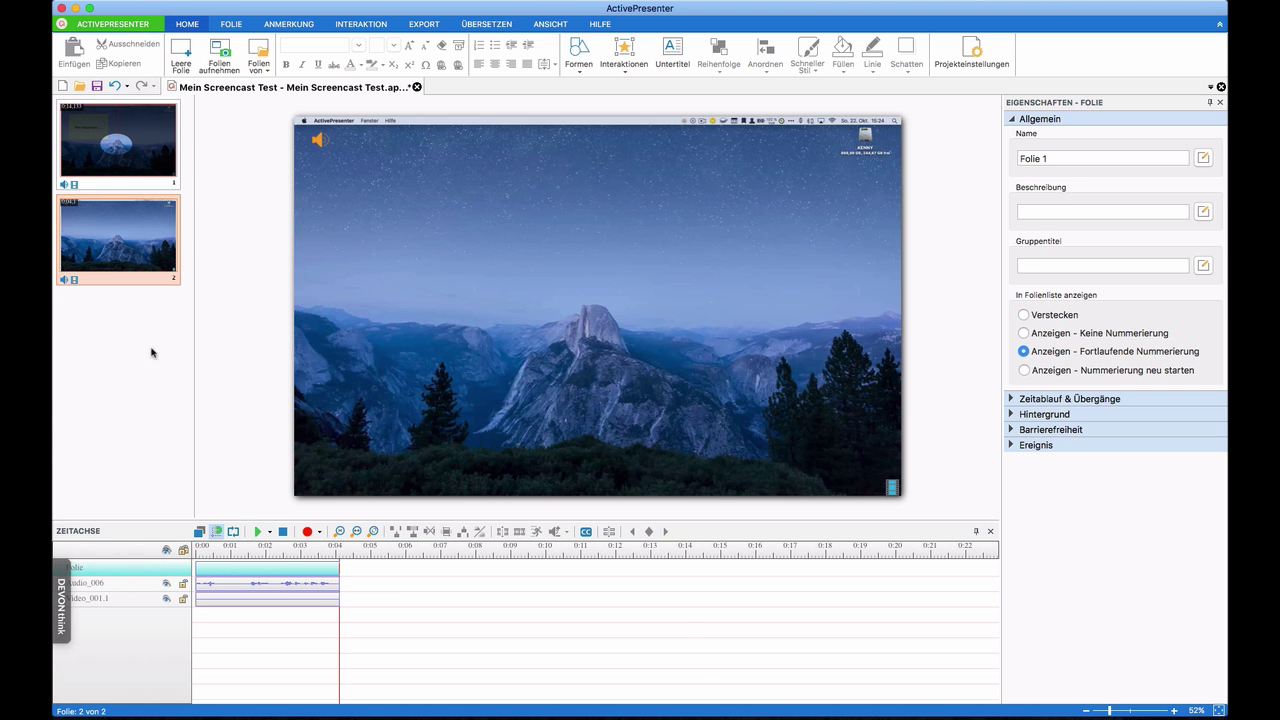
# Compare the original slide with the newly recorded second slide by switching between them.
pyautogui.click(150, 140)
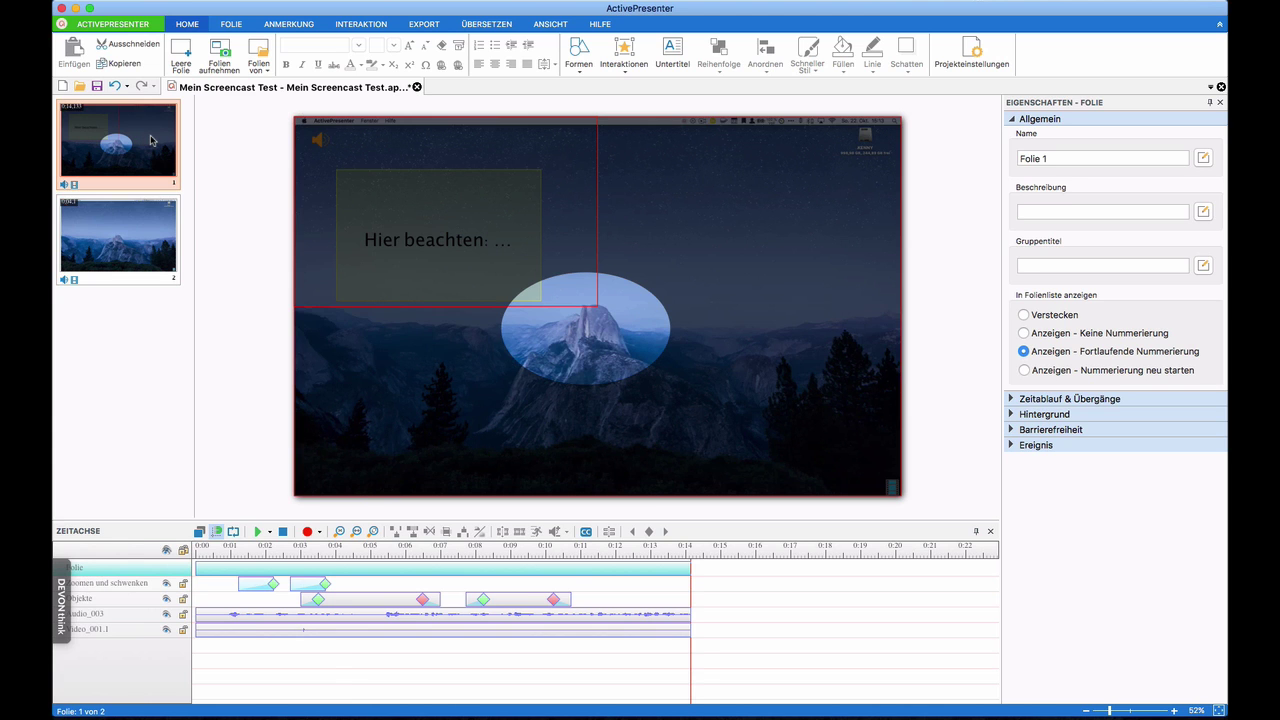
pyautogui.click(145, 230)
pyautogui.click(166, 143)
pyautogui.click(161, 257)
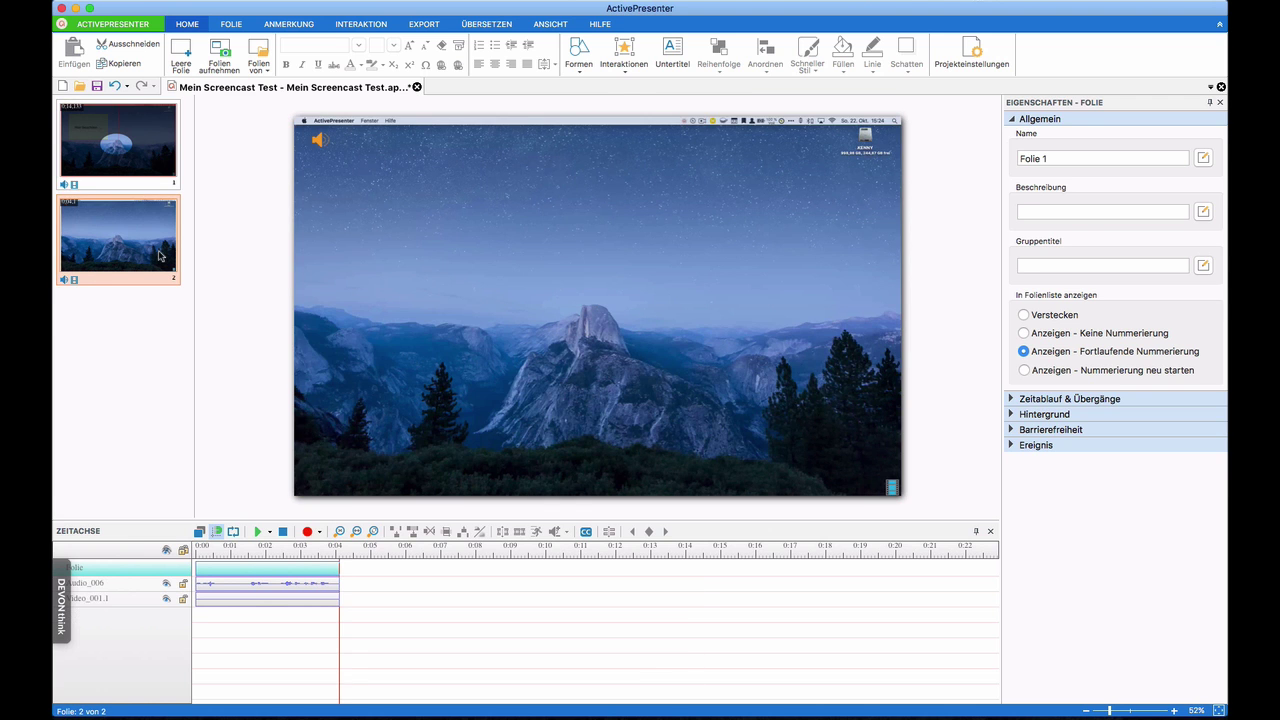
pyautogui.click(166, 127)
pyautogui.click(166, 237)
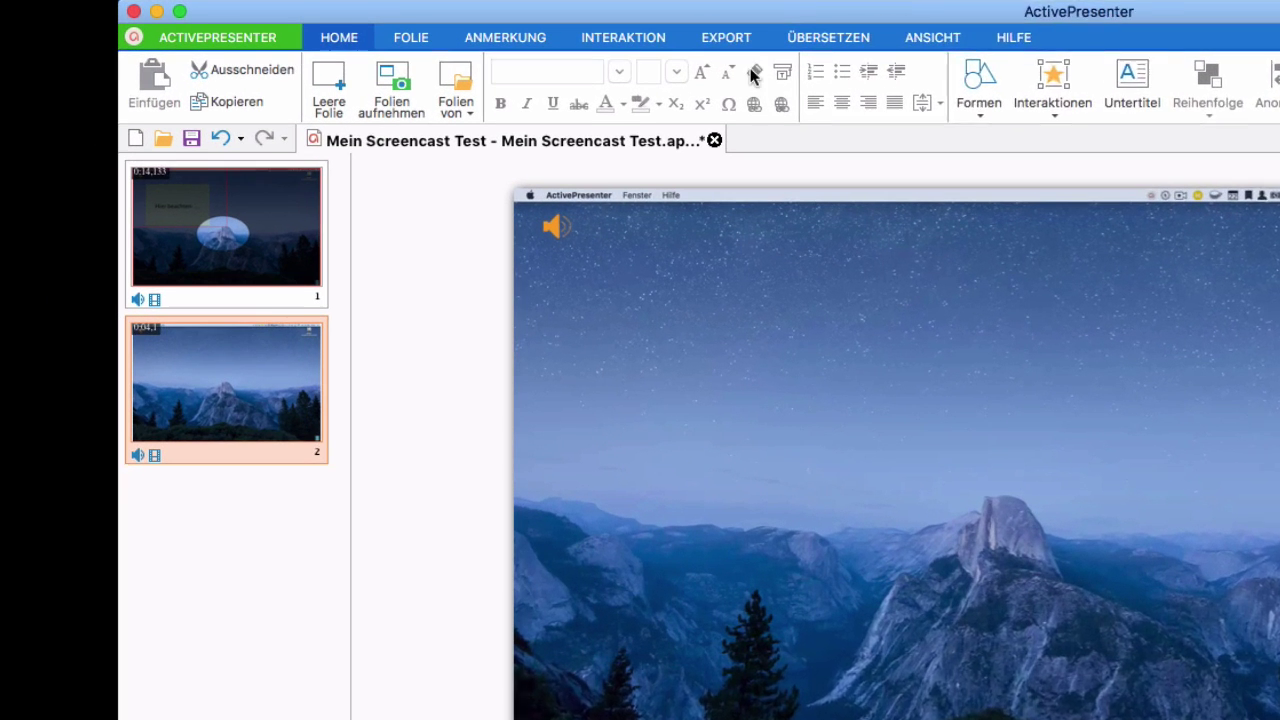
# Open the video export settings and try a video size of 100%.
pyautogui.click(754, 39)
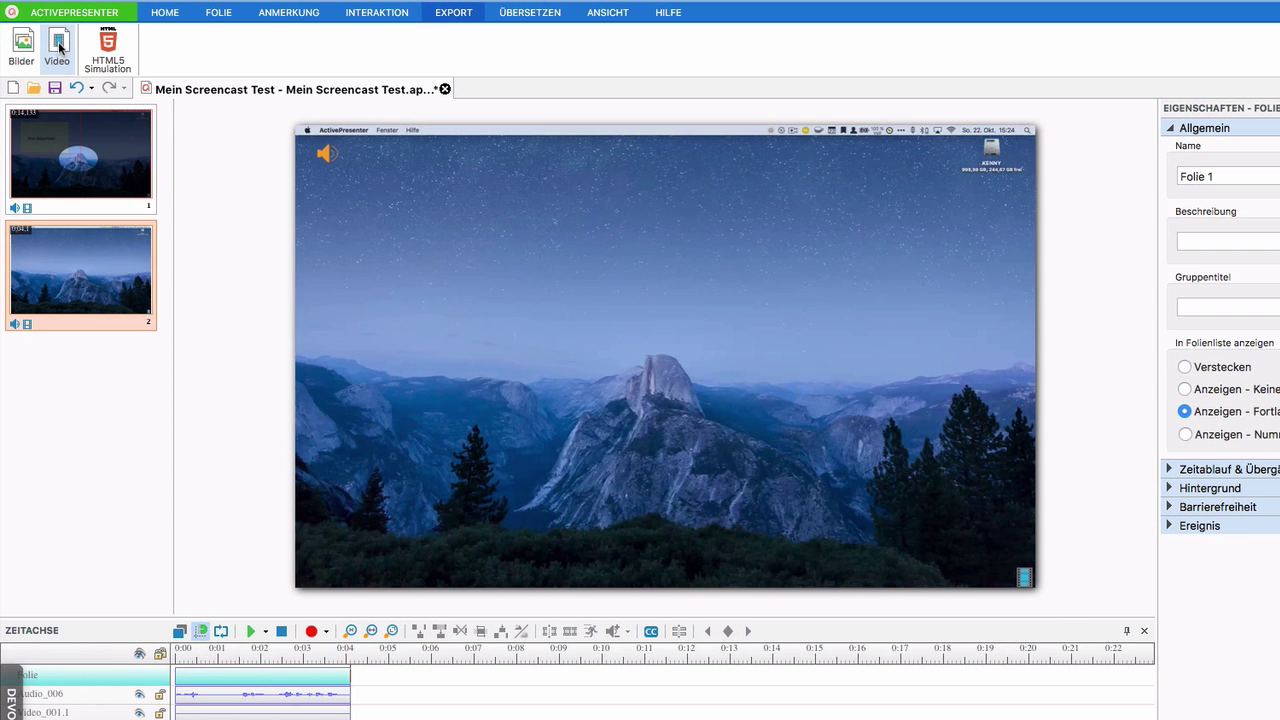
pyautogui.click(58, 45)
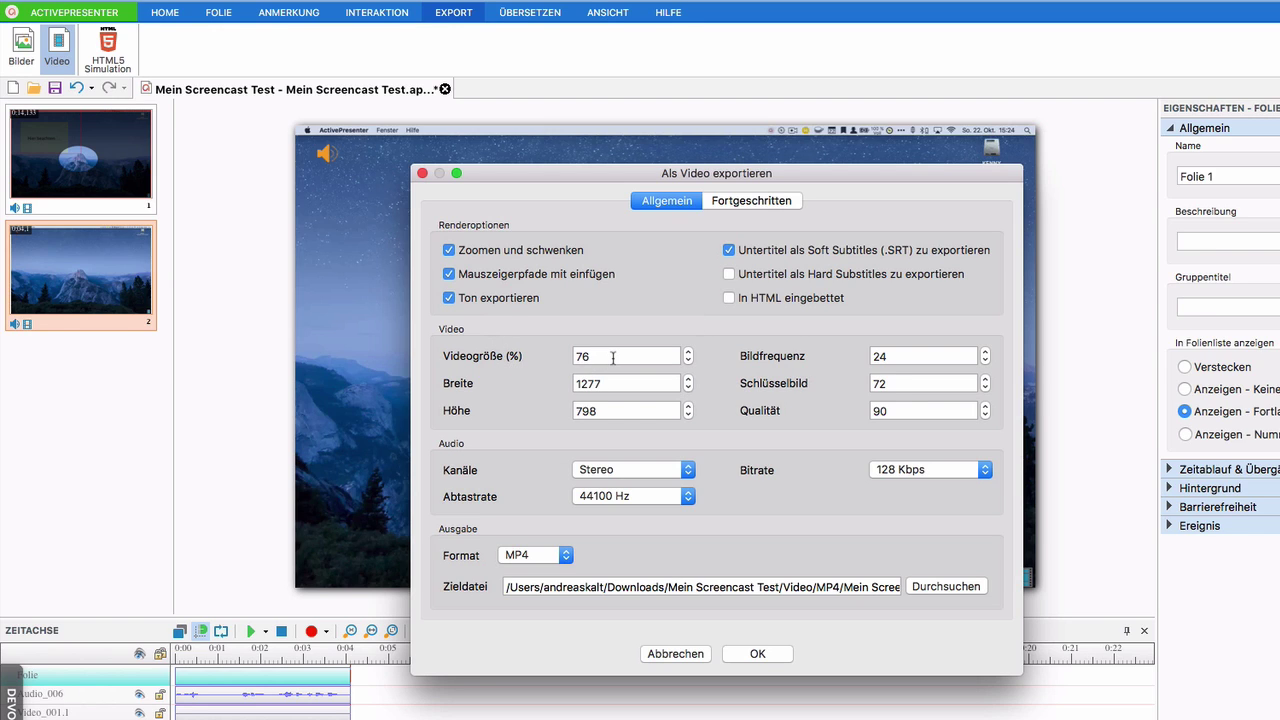
pyautogui.moveTo(613, 357); pyautogui.dragTo(551, 364)
pyautogui.write('100')
pyautogui.click(639, 383)
# Set the video size to 50% and export the project as an MP4 video.
pyautogui.moveTo(608, 358); pyautogui.dragTo(548, 361)
pyautogui.write('500')
pyautogui.press('BackSpace')
pyautogui.press('Tab')
pyautogui.click(762, 654)
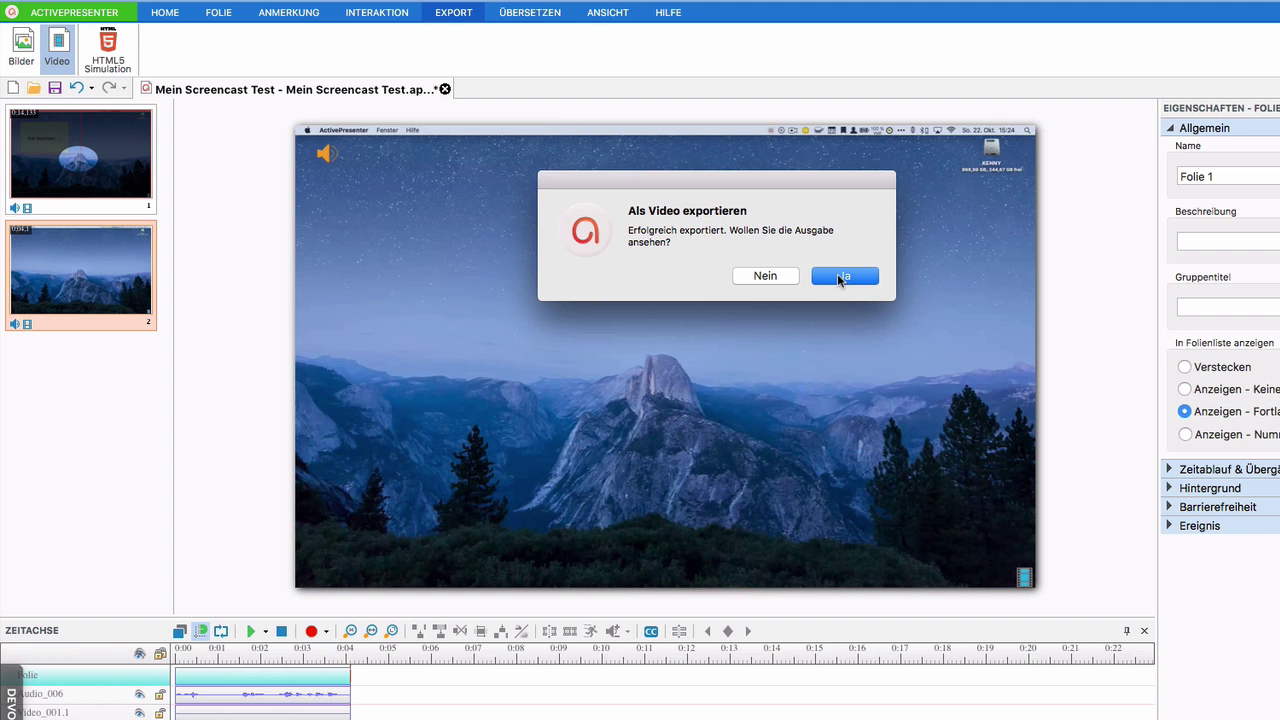
# Open the exported Mein Screencast Test.mp4 in the video player, reposition its window and play it.
pyautogui.click(843, 277)
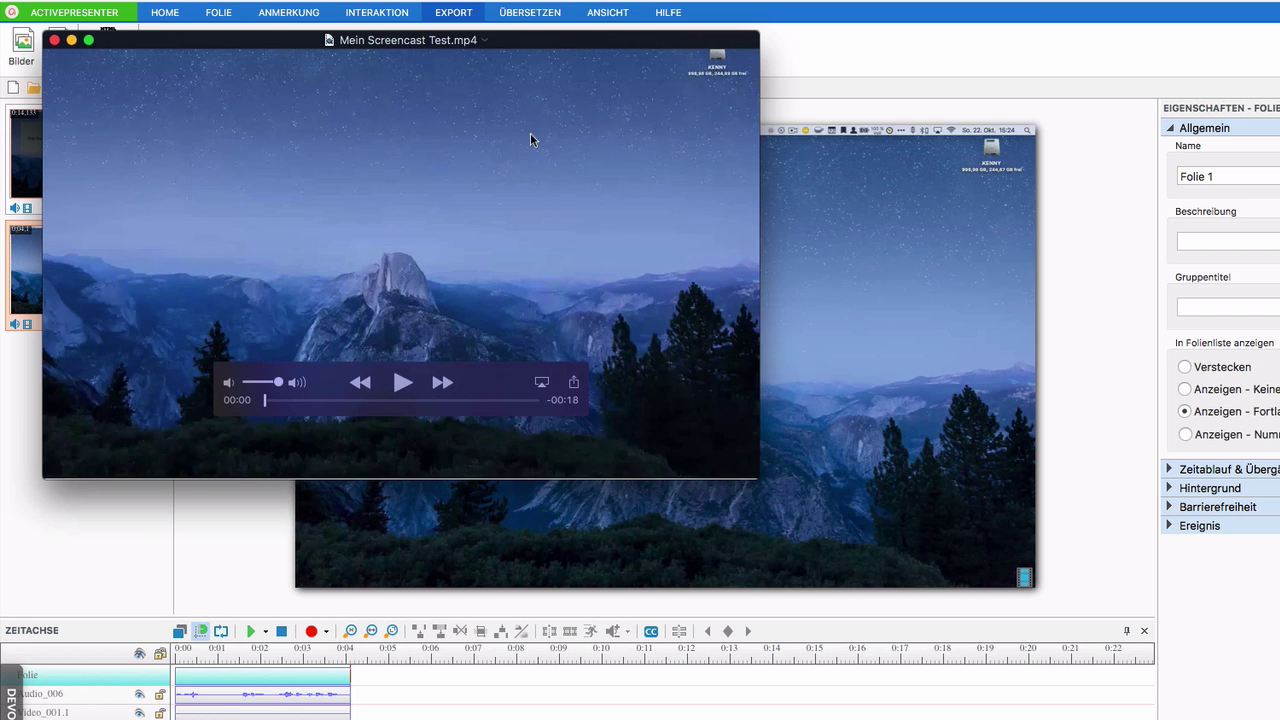
pyautogui.moveTo(529, 37); pyautogui.dragTo(612, 37)
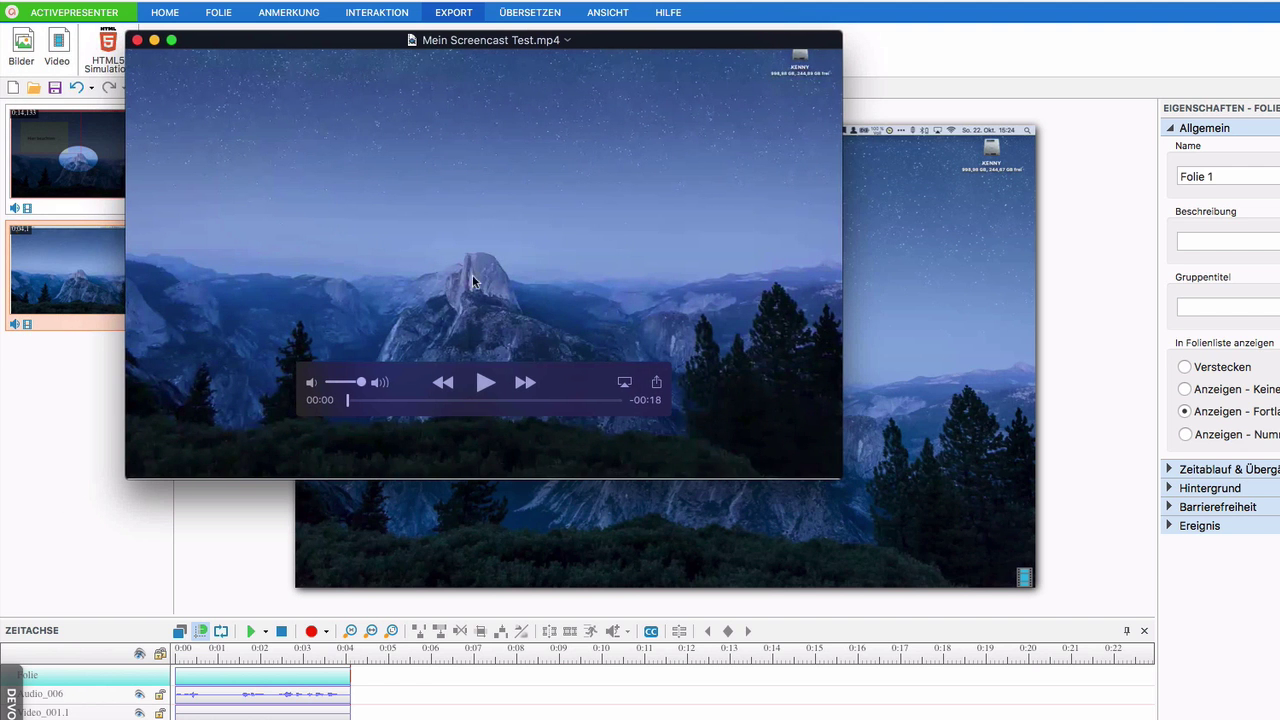
pyautogui.click(401, 382)
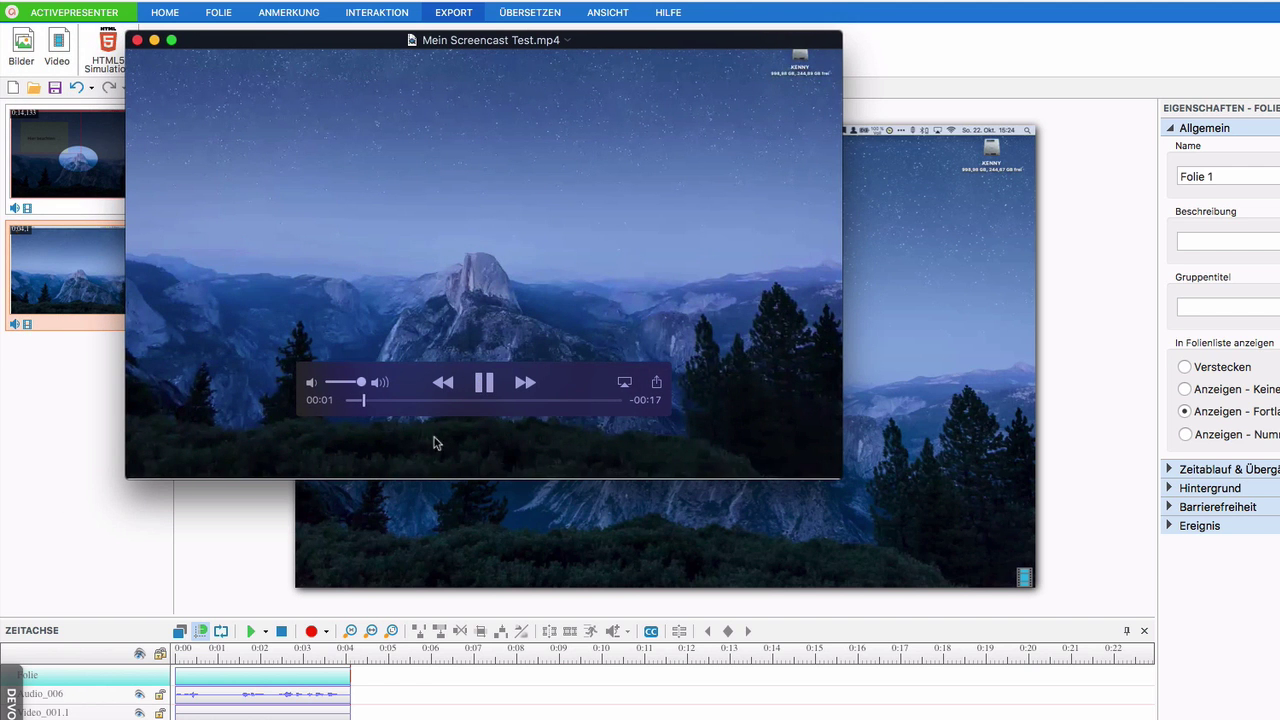